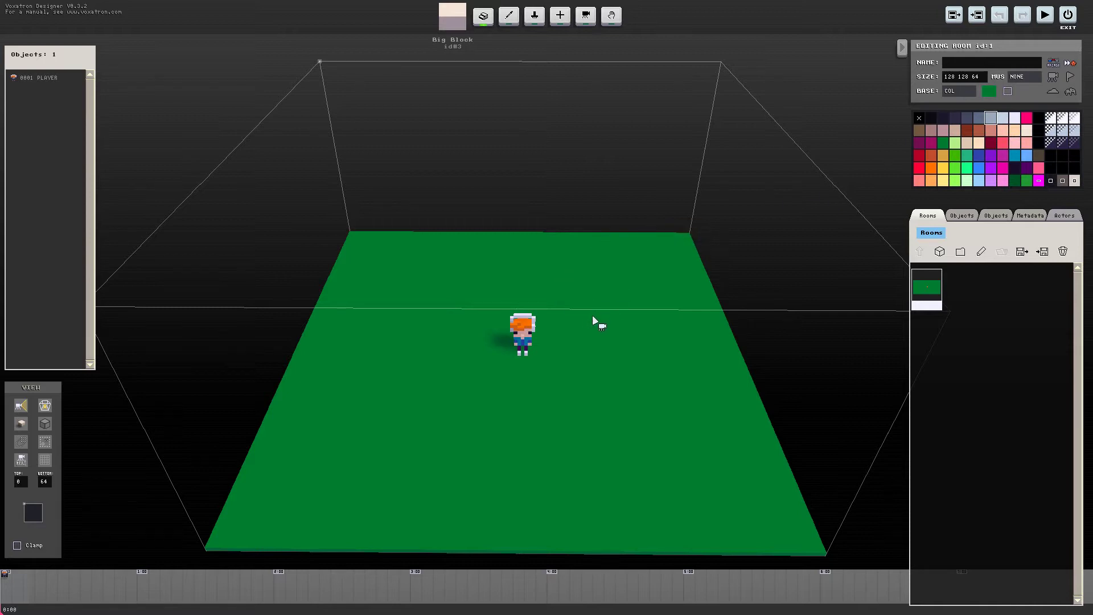
Open DJ BEEP from the Players folder to list its parts, then select the laser part
right_click_drag(598, 320, 873, 274)
left_click(970, 215)
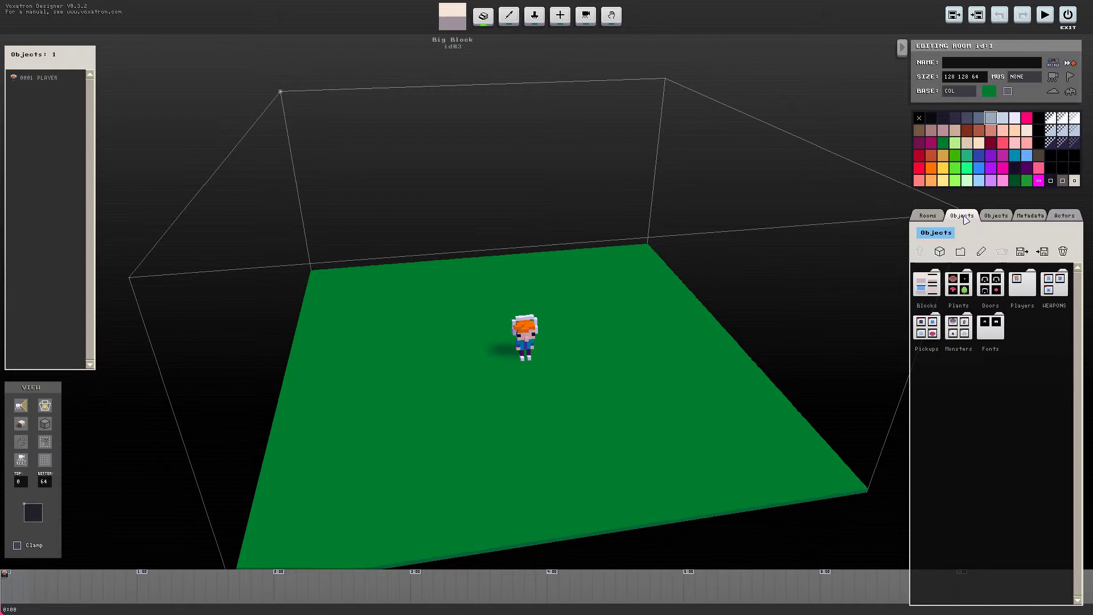
double_click(1019, 291)
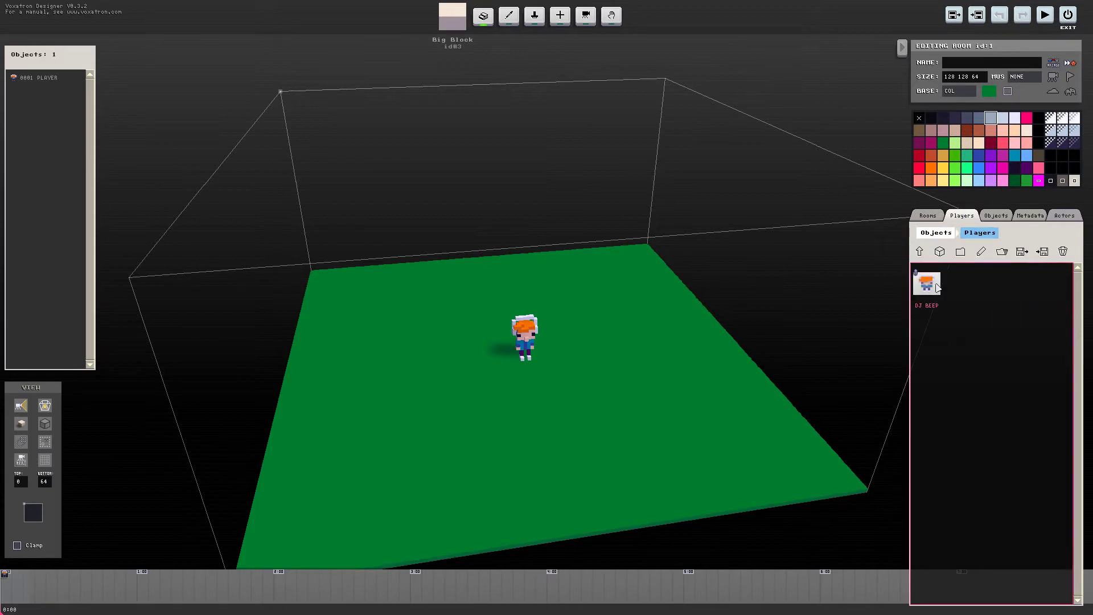
left_click(927, 284)
double_click(927, 284)
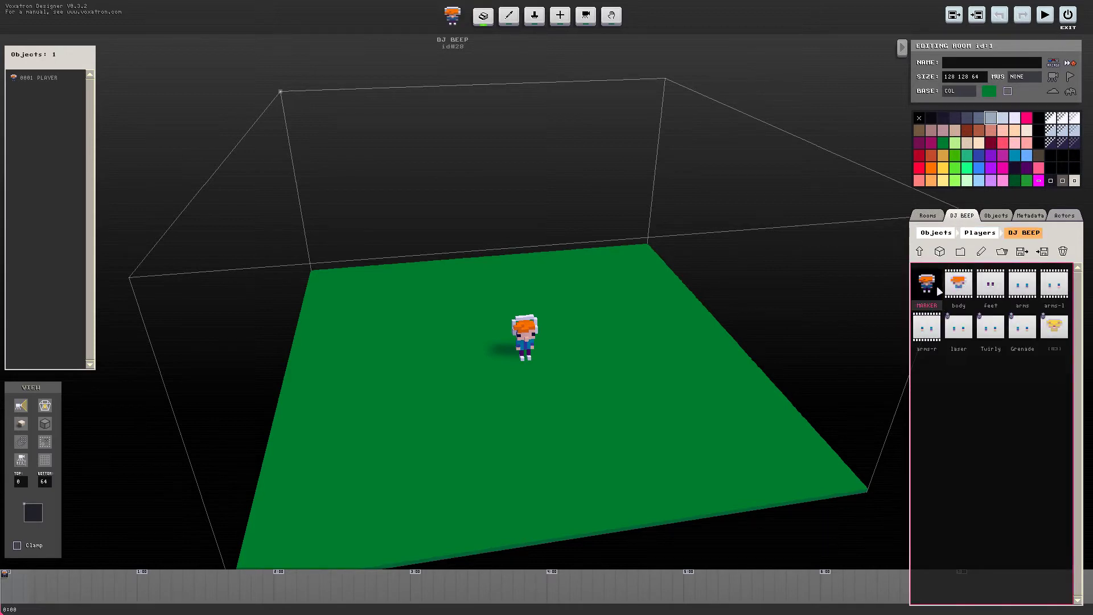
left_click(965, 340)
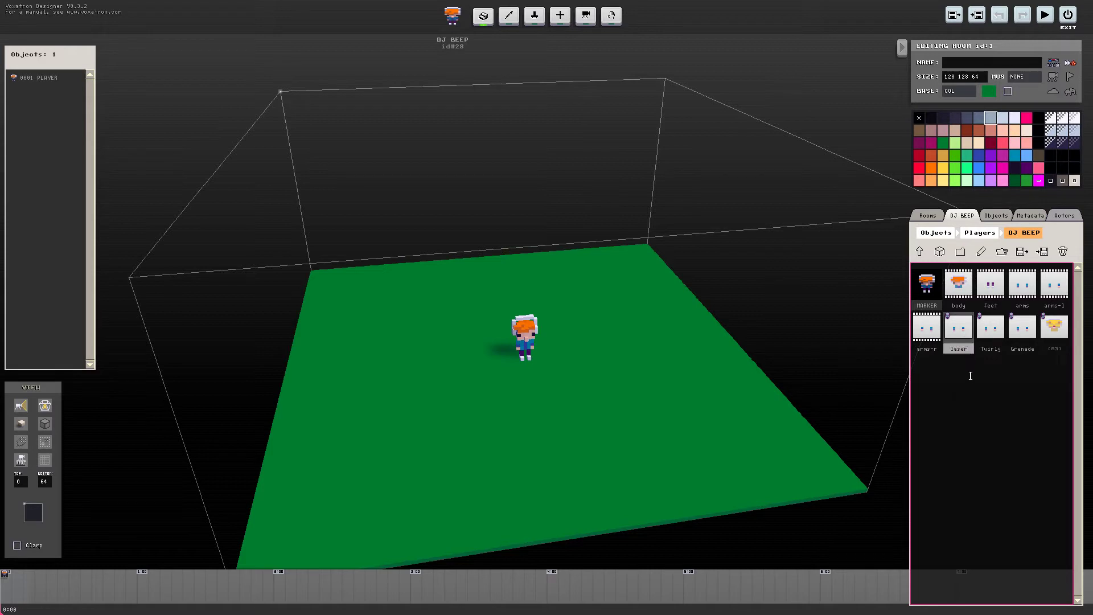
Inspect the laser, Twirly and Grenade part settings, ending on the laser
left_click(981, 251)
left_click(991, 319)
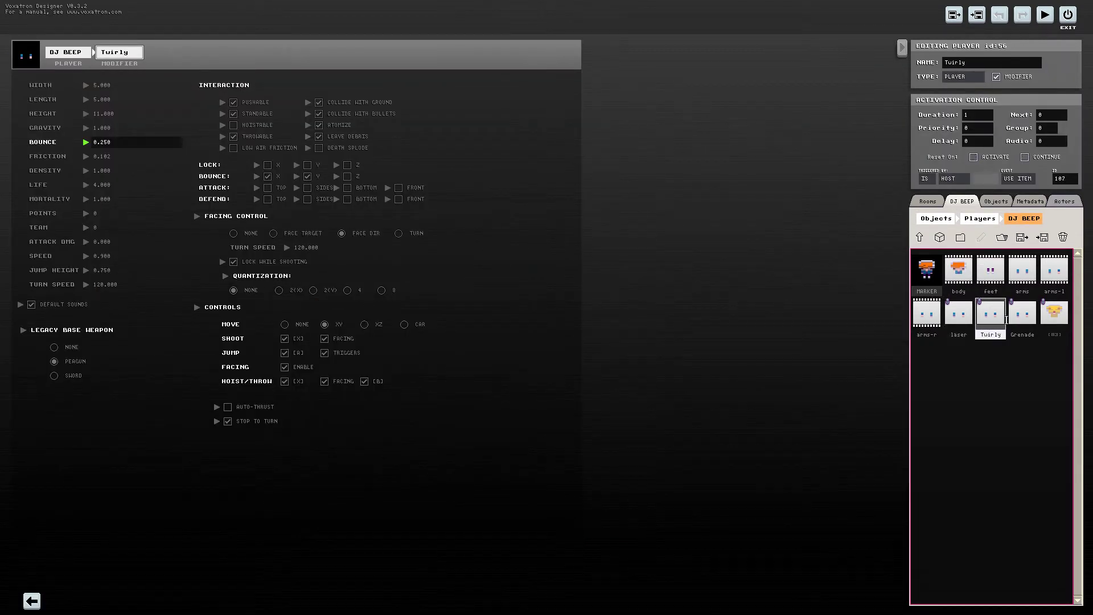
left_click(1021, 323)
left_click(961, 320)
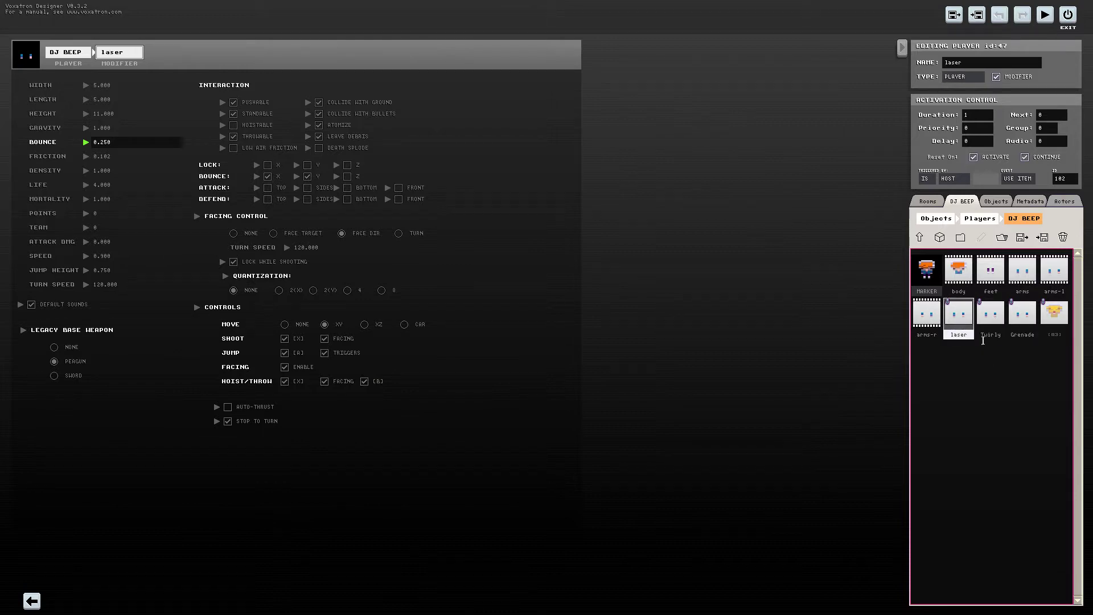
Add a new PLAYER modifier triggered by IS HOST on the INV.ITEM event in W mode
left_click(940, 237)
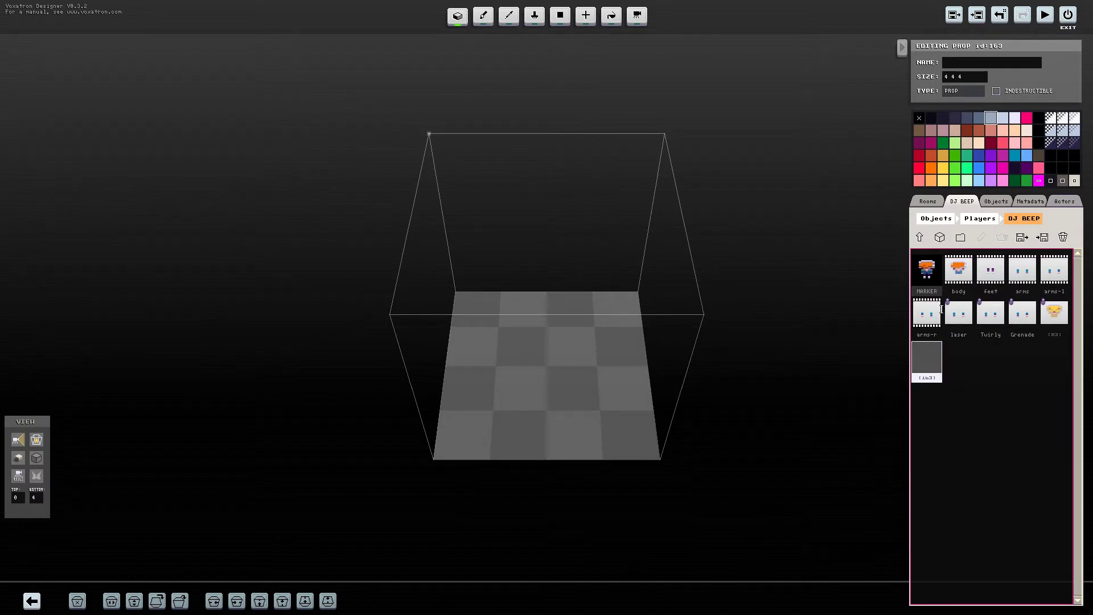
left_click(966, 92)
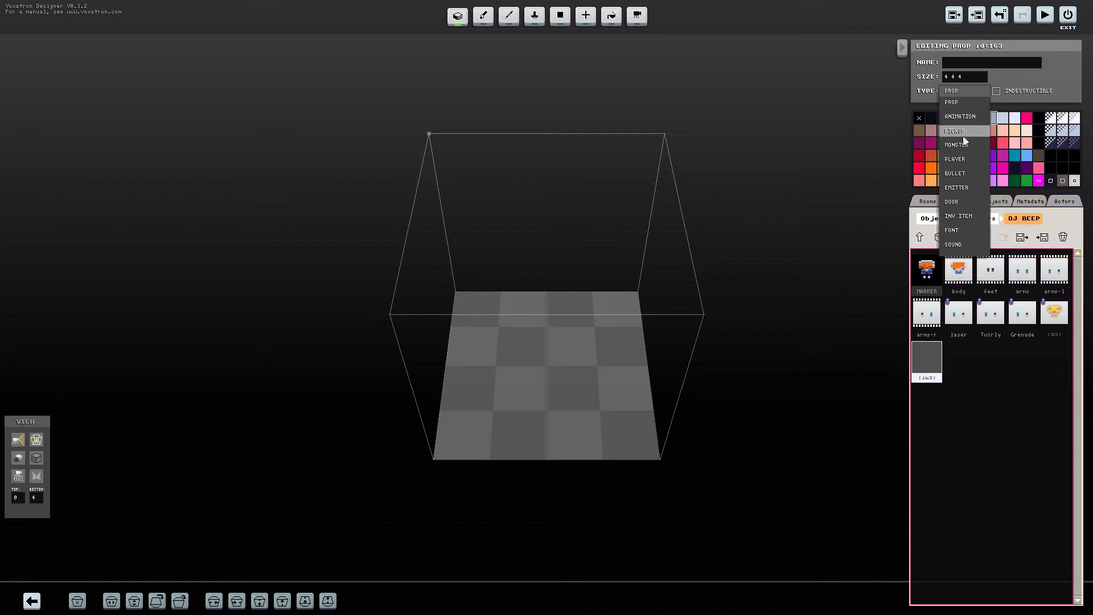
left_click(965, 159)
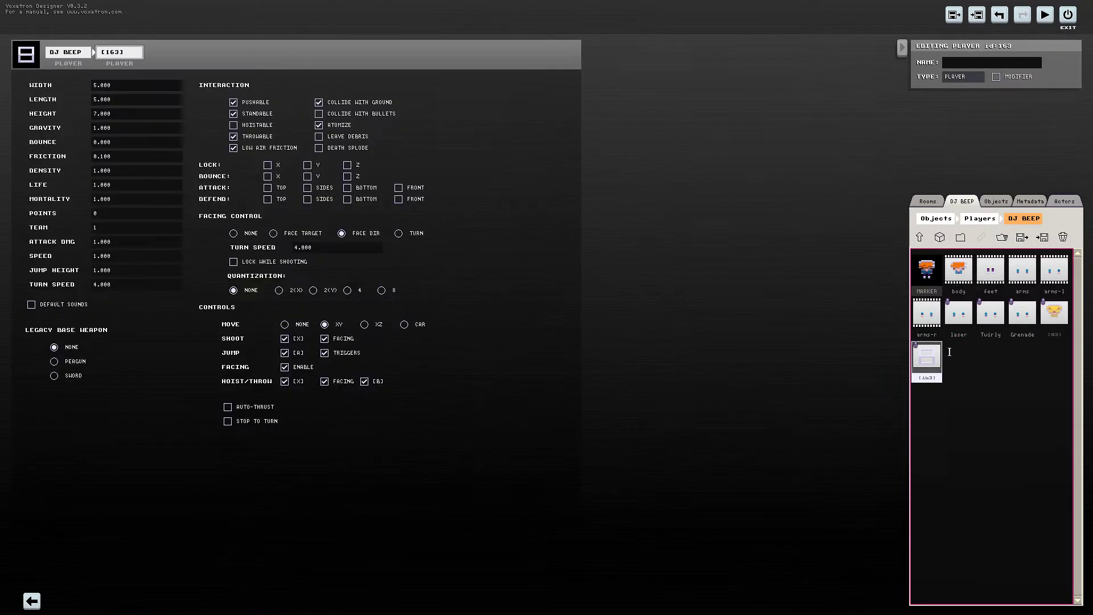
left_click(997, 77)
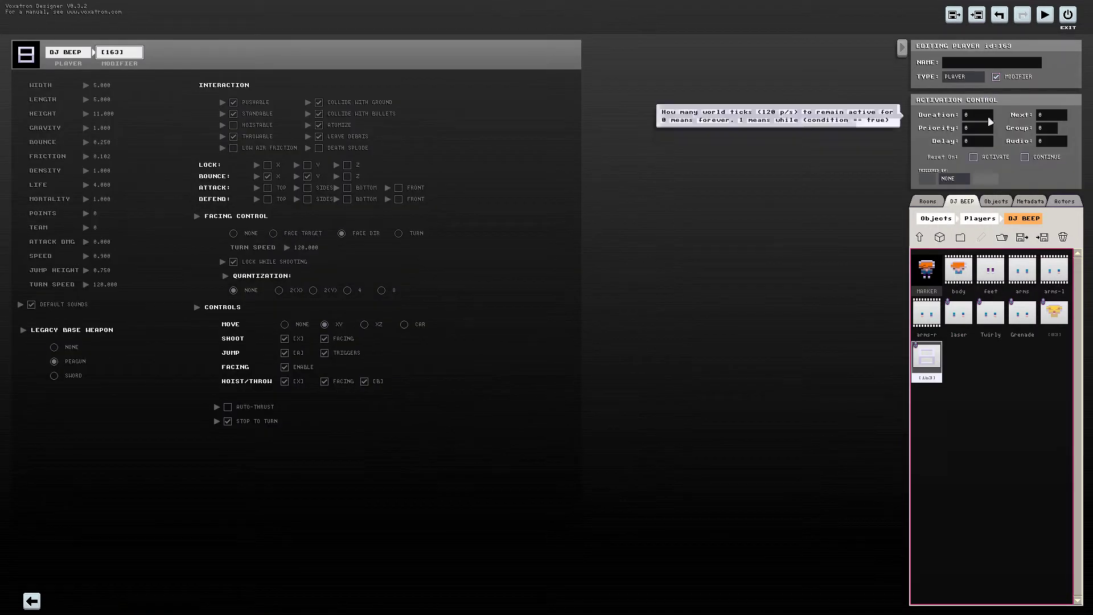
left_click(963, 181)
left_click(948, 218)
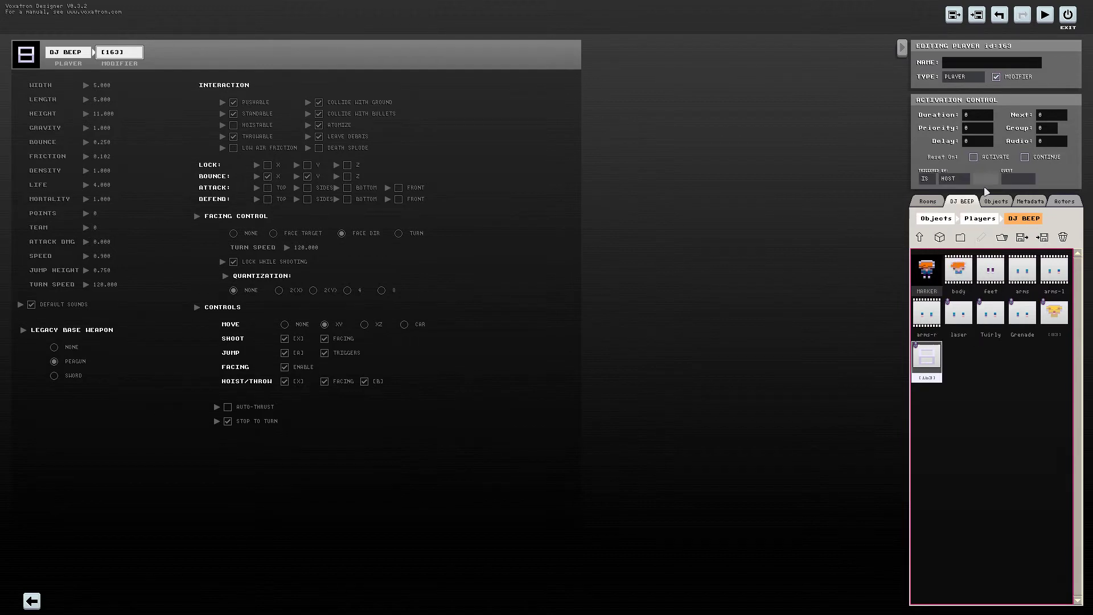
left_click(1011, 179)
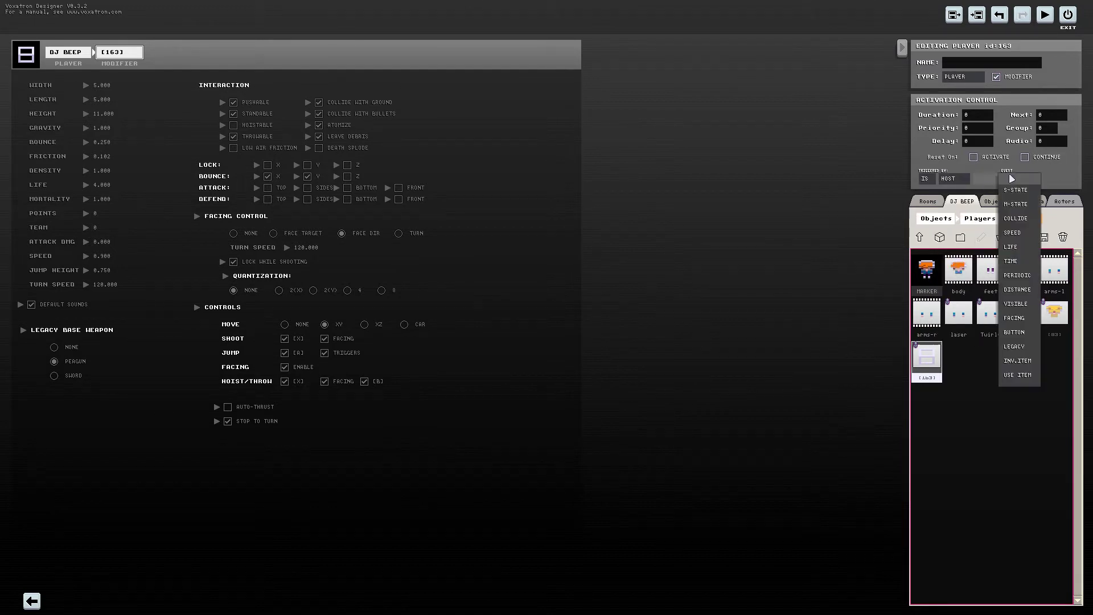
left_click(1021, 361)
left_click(1042, 179)
left_click(1052, 197)
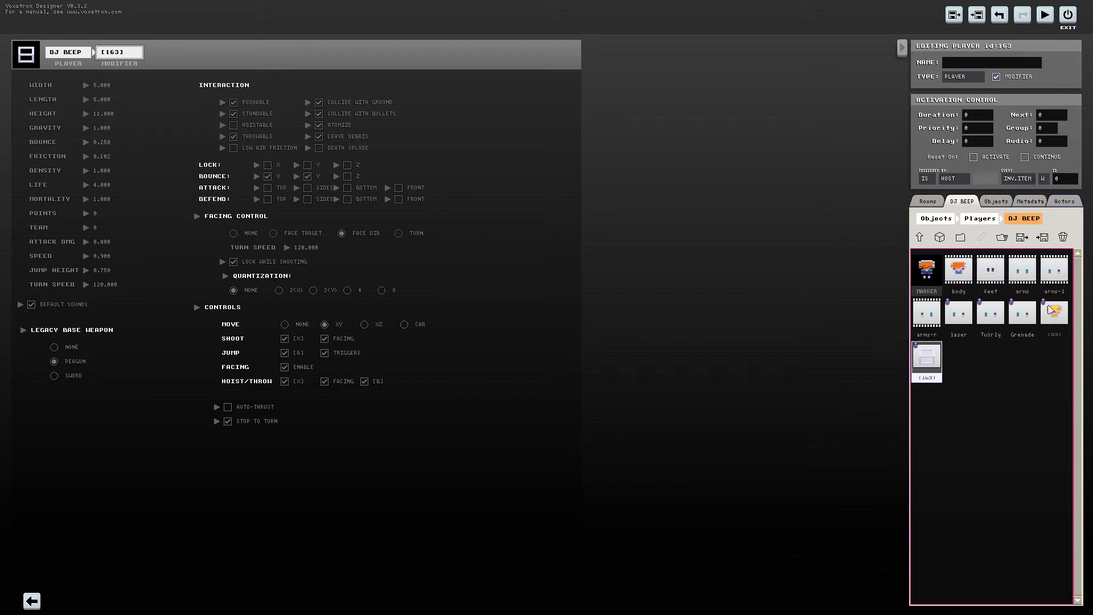
Add a new INV ITEM object [165] in the Players folder
left_click(921, 237)
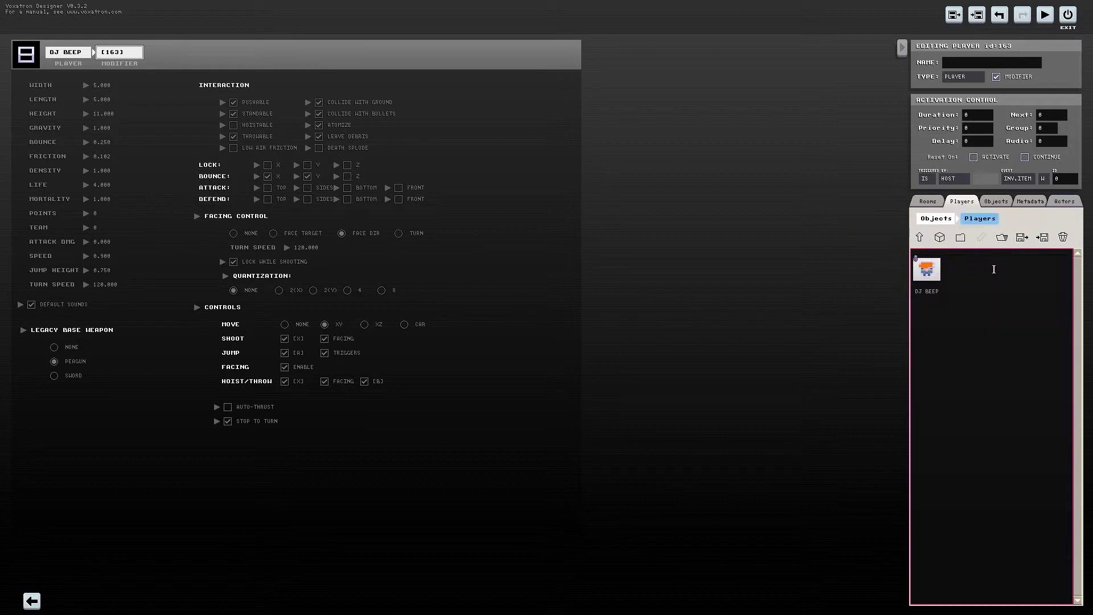
left_click(945, 241)
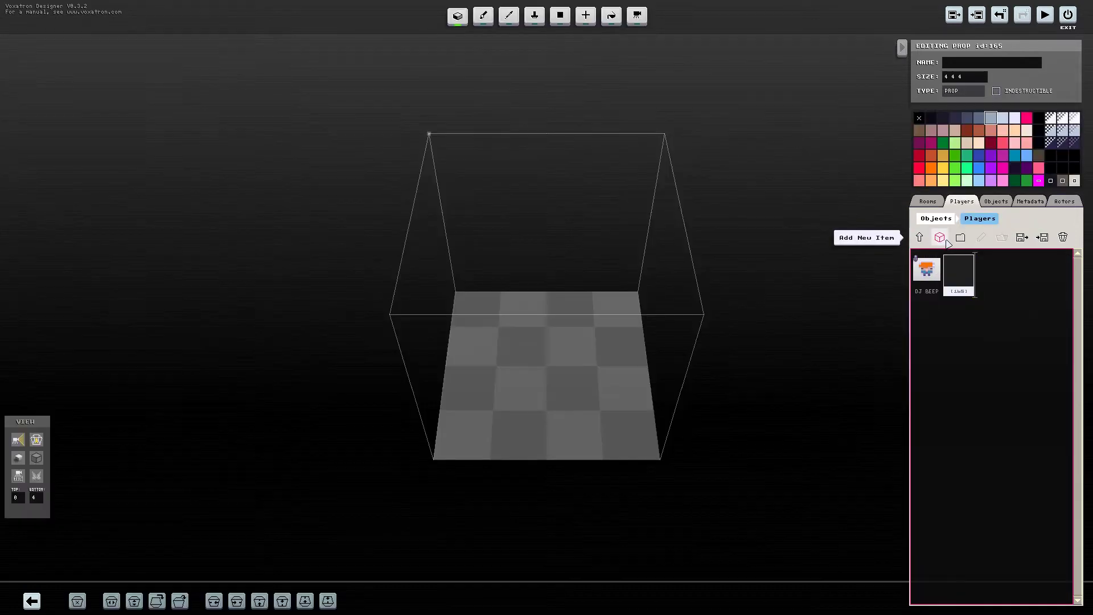
left_click(963, 91)
left_click(962, 217)
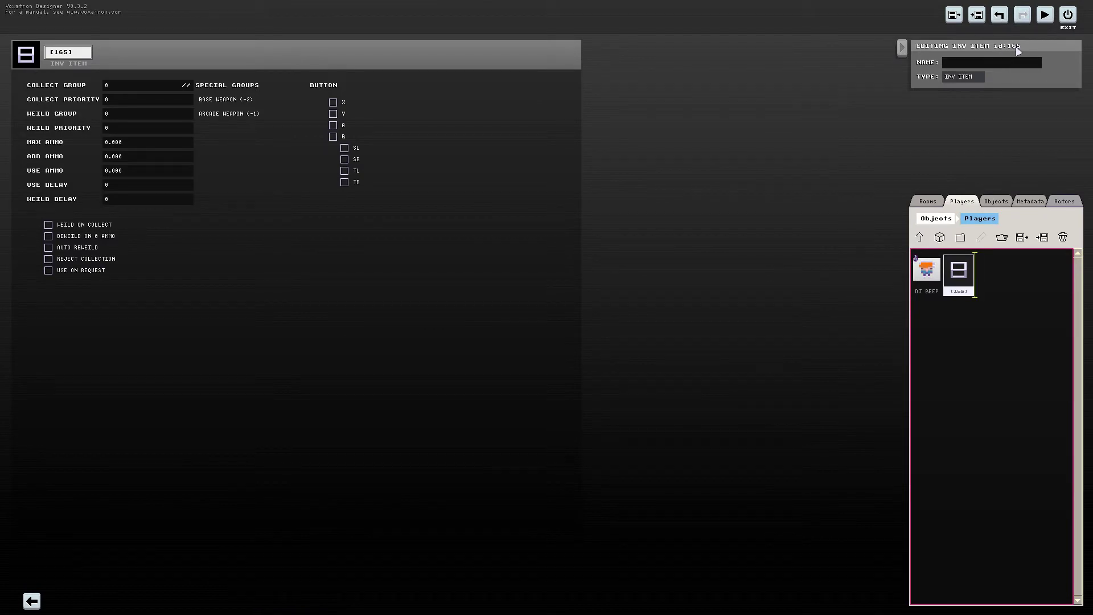
Make item [165] wield on collect with wield group 5
left_click(49, 225)
left_click(115, 116)
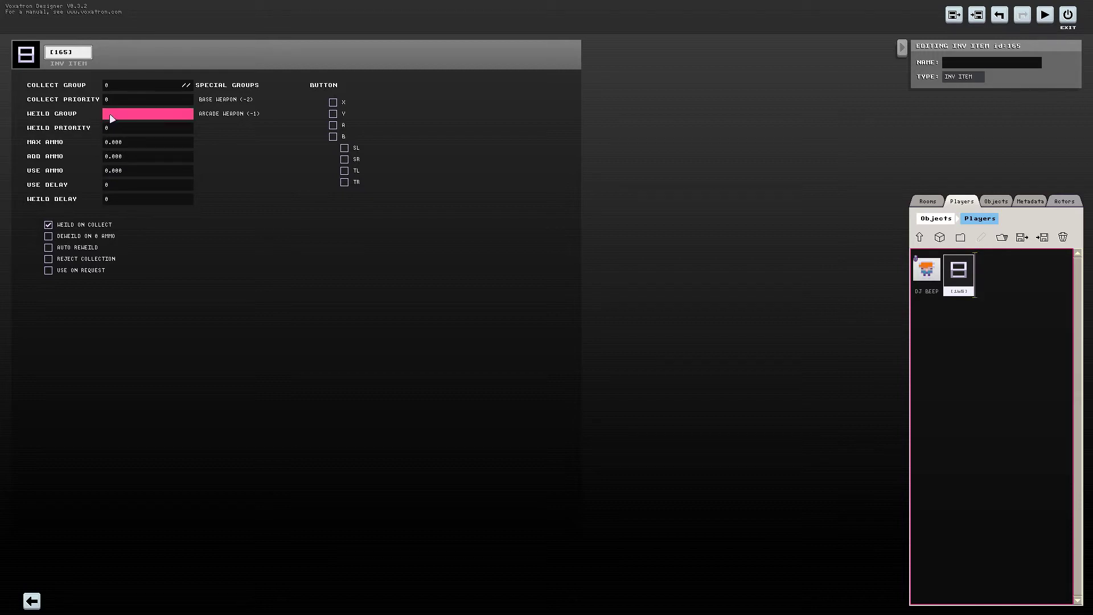
type("5")
key("Return")
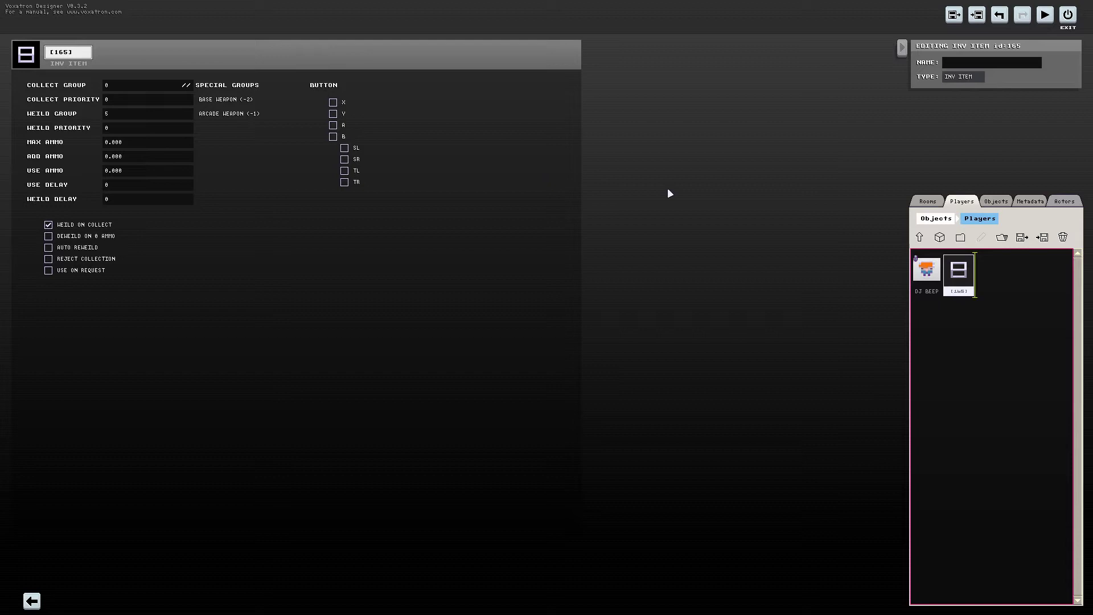
Set modifier [163]'s activation item ID to 165 and its duration to 1
double_click(929, 271)
left_click(928, 358)
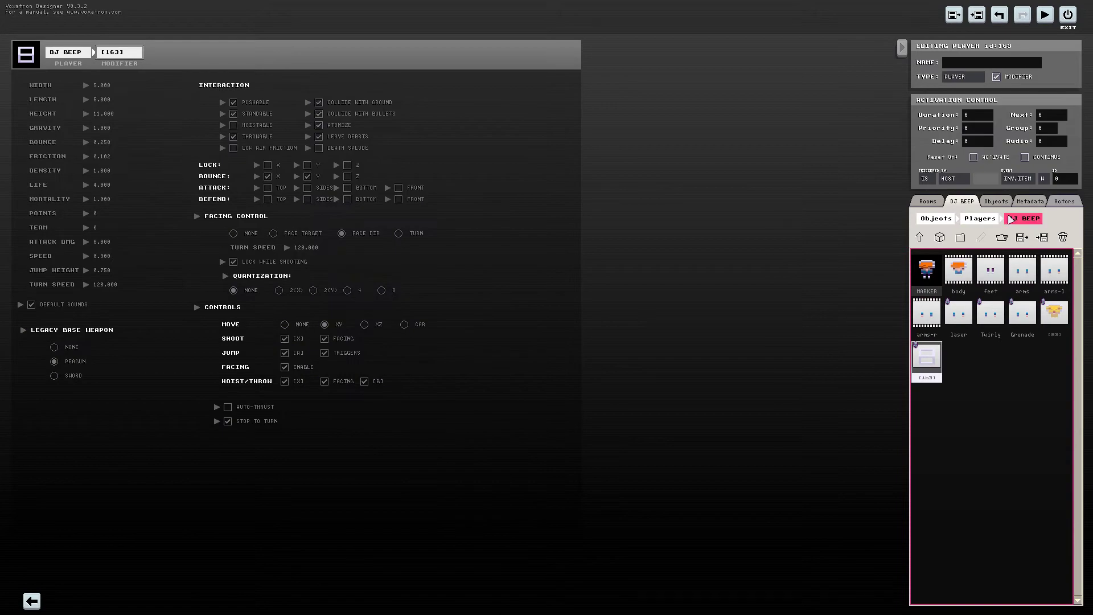
left_click(1064, 180)
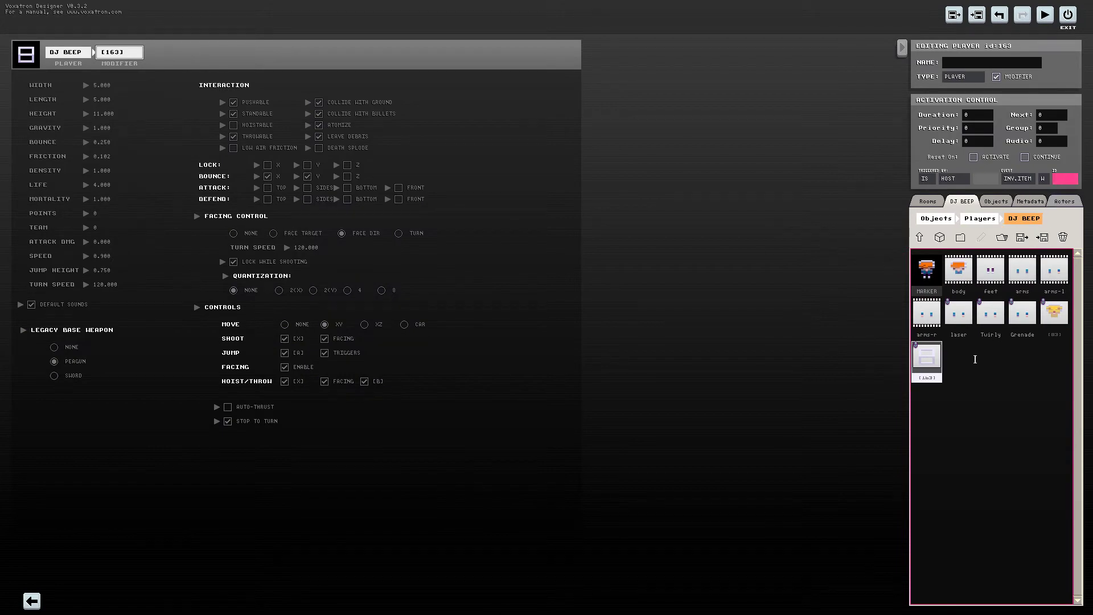
left_click(949, 349)
left_click(1058, 180)
type("165")
key("Return")
left_click(982, 116)
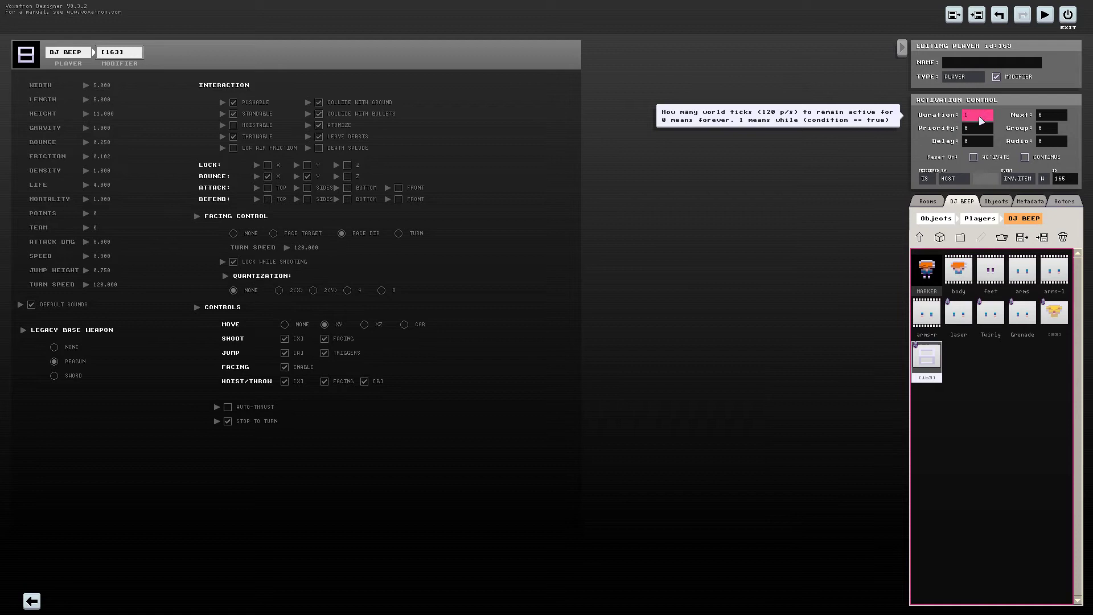
type("1")
key("Return")
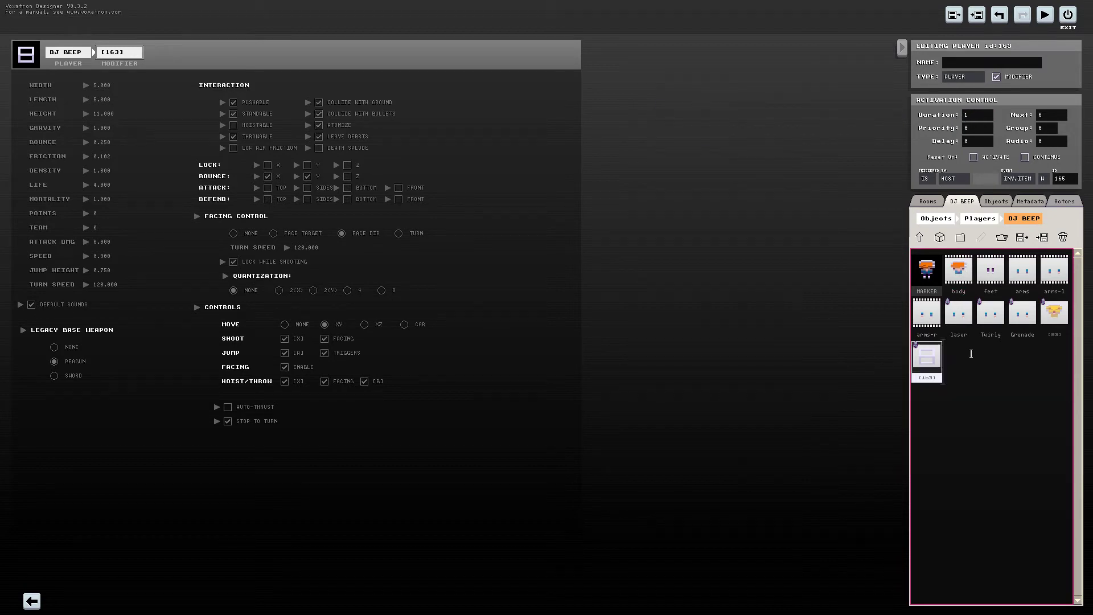
Compare the laser, Twirly, Grenade and [83] part settings
left_click(956, 330)
left_click(989, 333)
left_click(1022, 331)
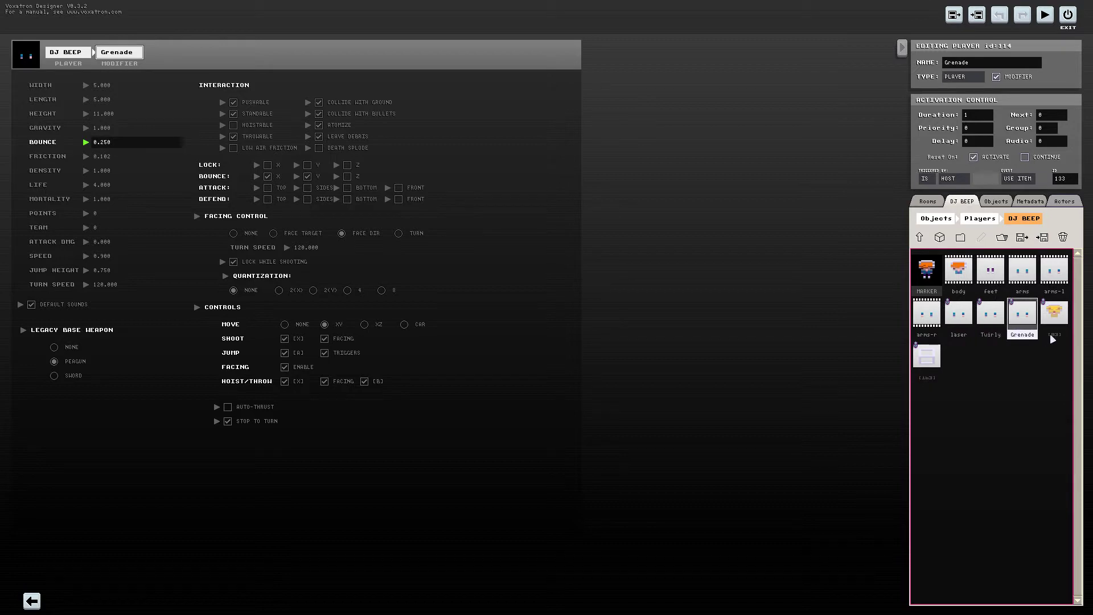
left_click(1053, 331)
Copy DJ BEEP's feet animation into modifier [163] and open the pasted copy
double_click(929, 356)
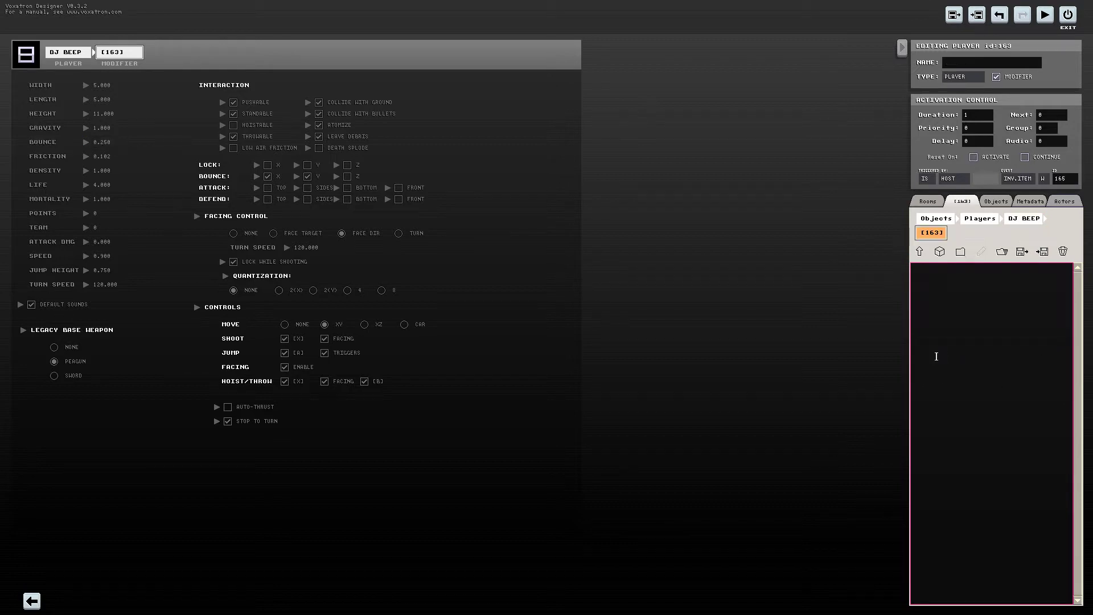
left_click(920, 251)
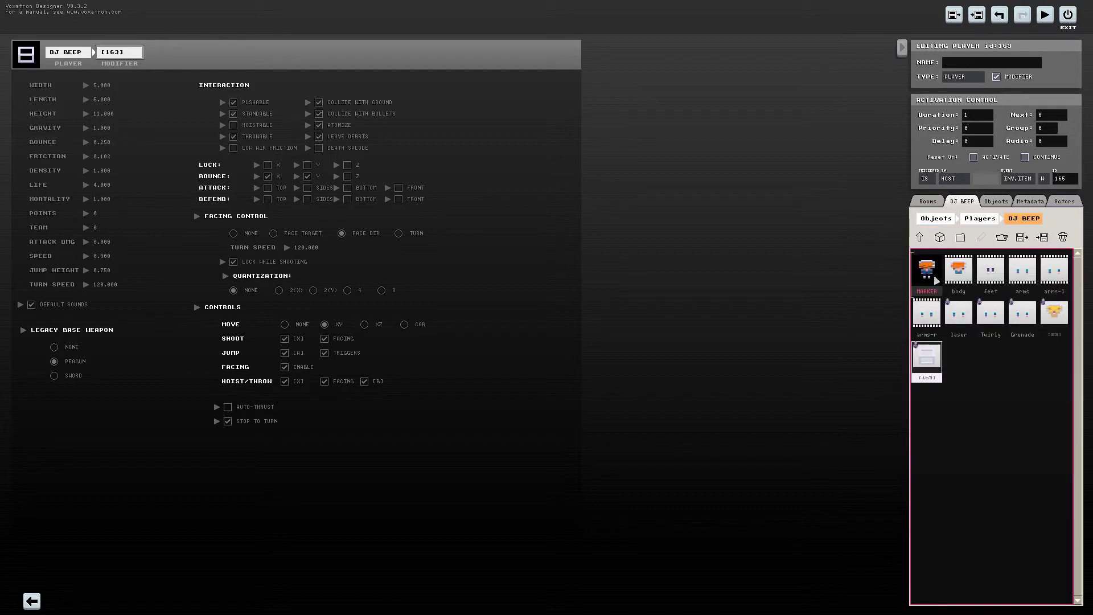
left_click(997, 283)
key("ctrl+c")
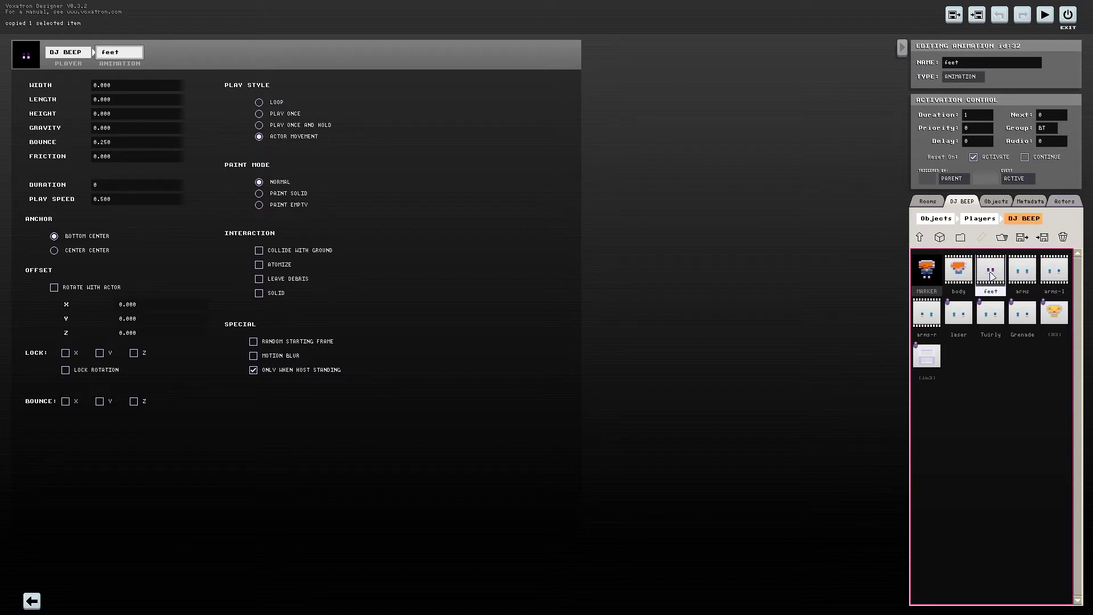
double_click(929, 359)
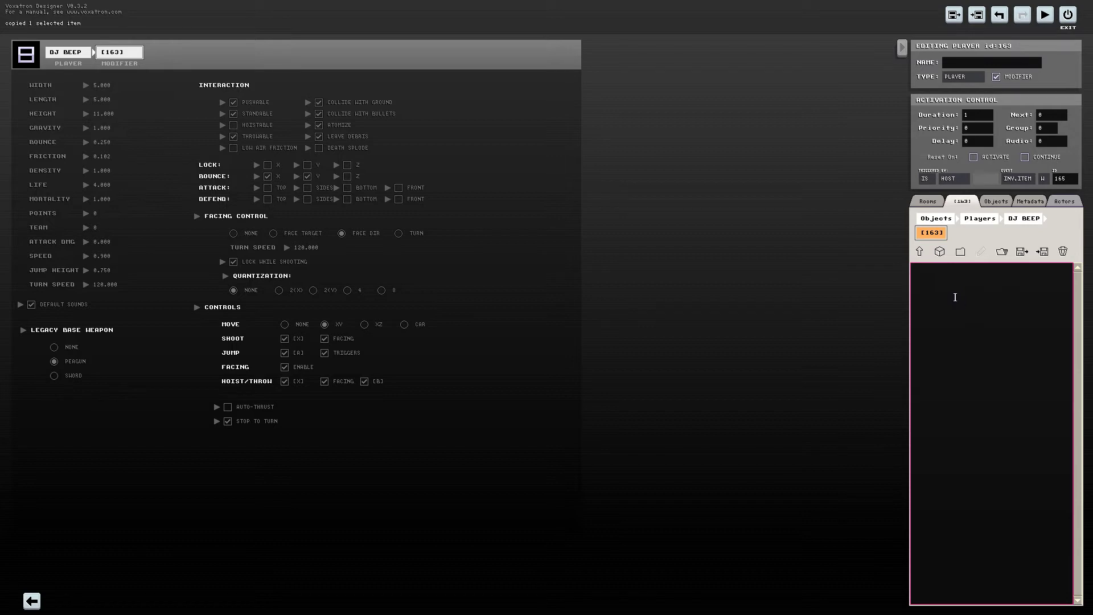
key("ctrl+v")
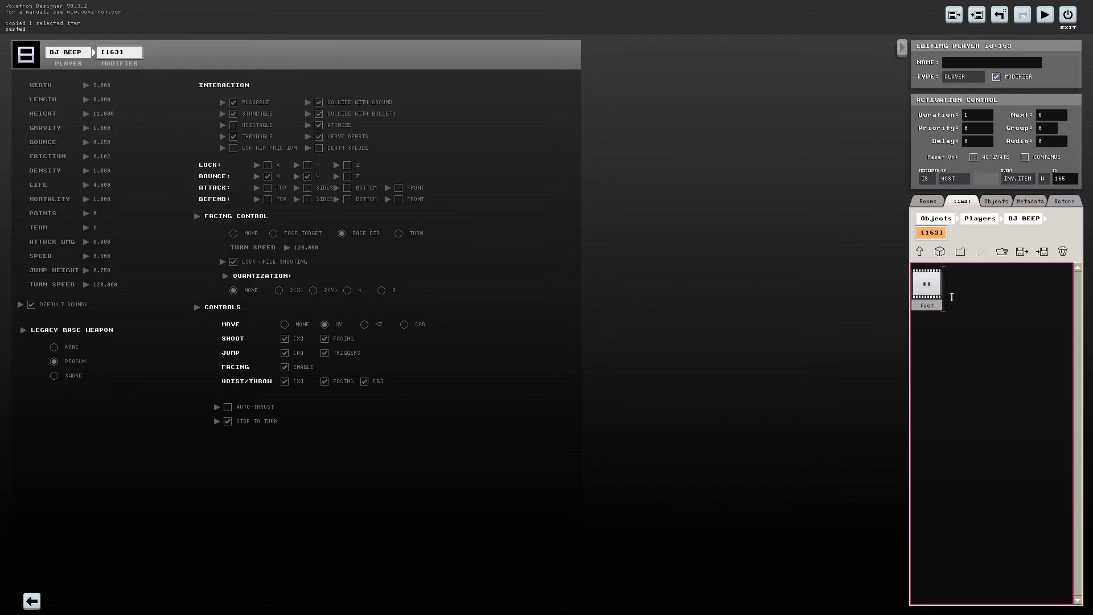
double_click(933, 289)
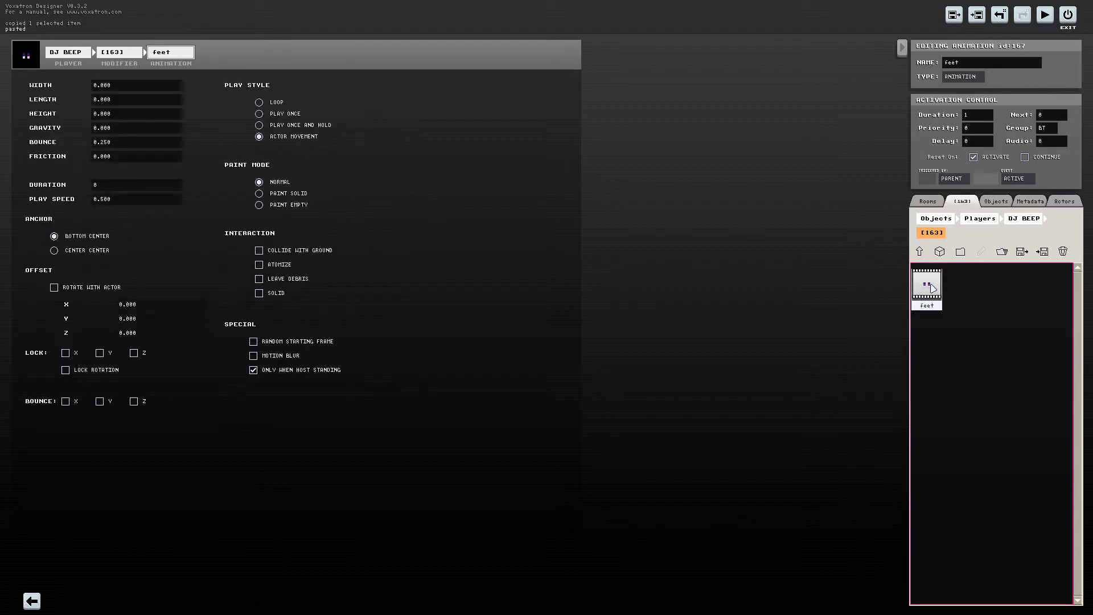
Trim the copied feet animation to one frame and set its volume to 11 11 6
double_click(934, 289)
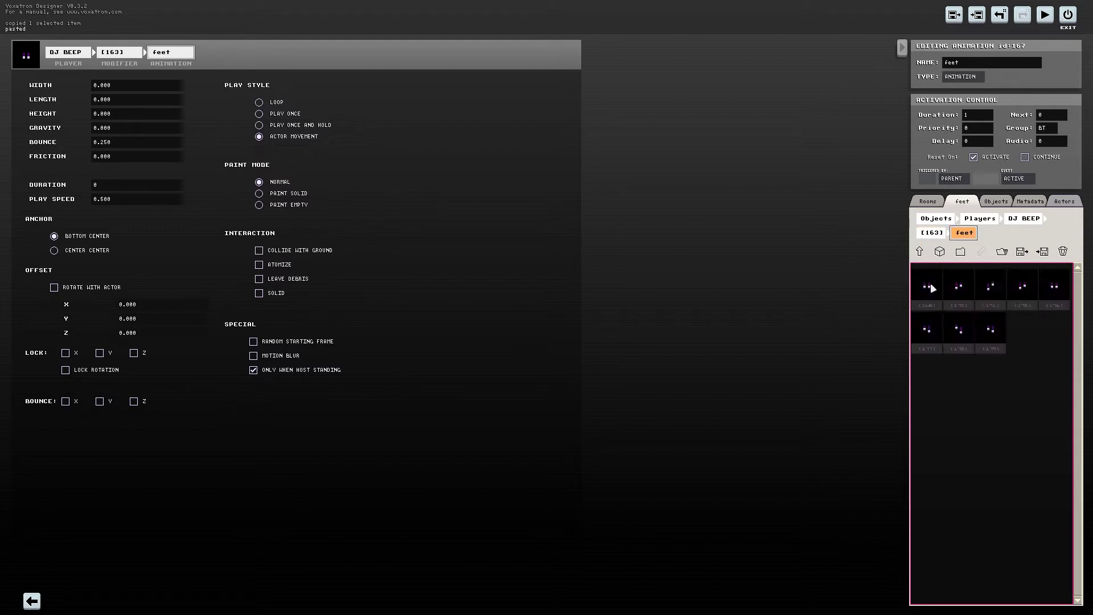
left_click(959, 288)
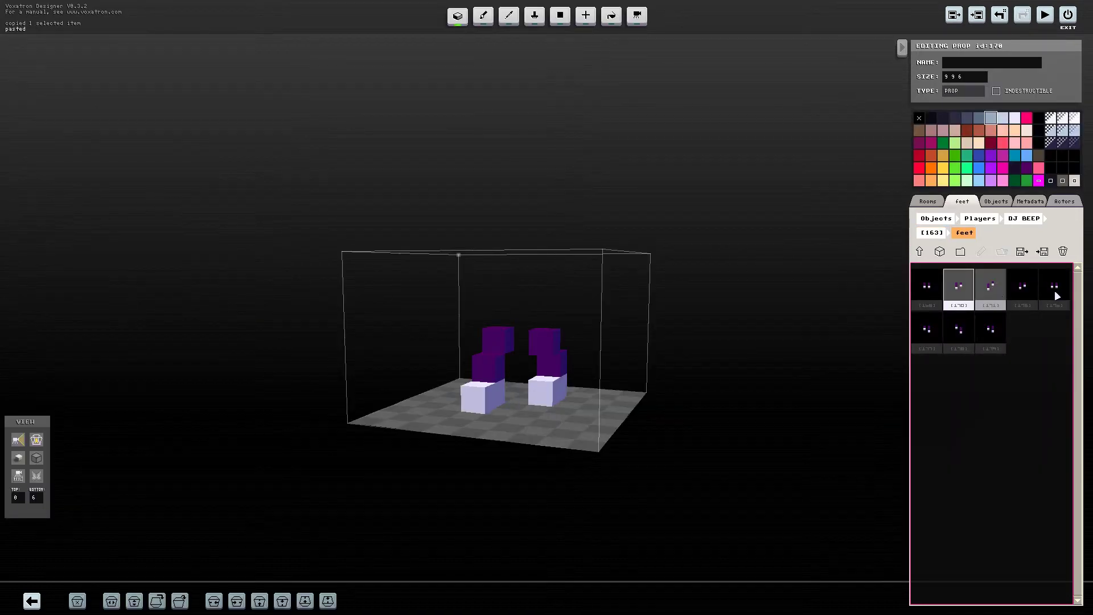
left_click_drag(1027, 299, 926, 340, "shift")
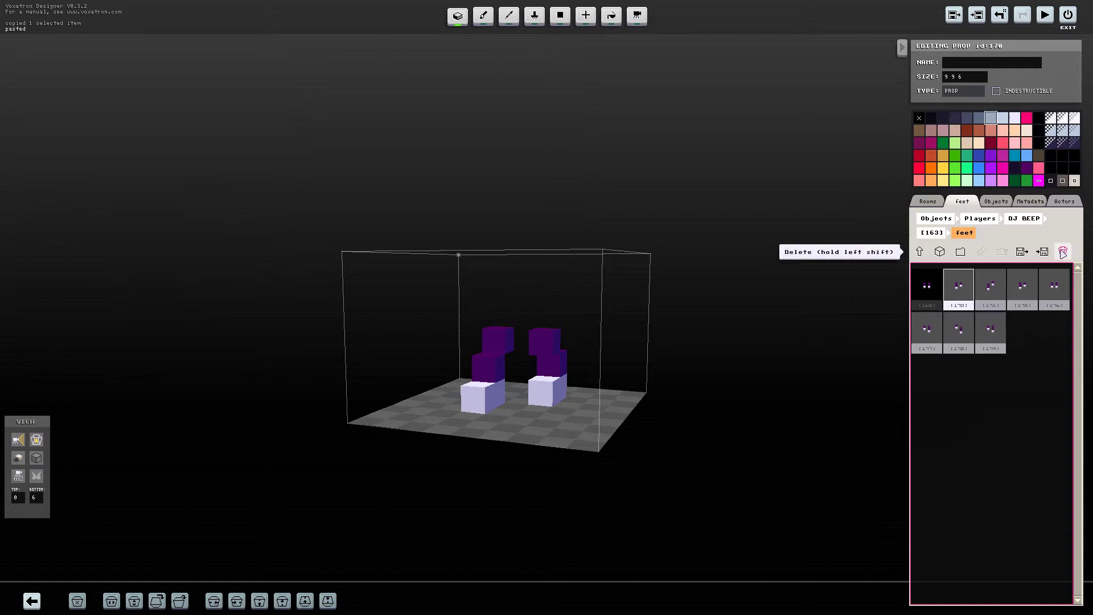
left_click(1063, 252, "shift")
left_click(931, 286)
left_click_drag(811, 293, 659, 312)
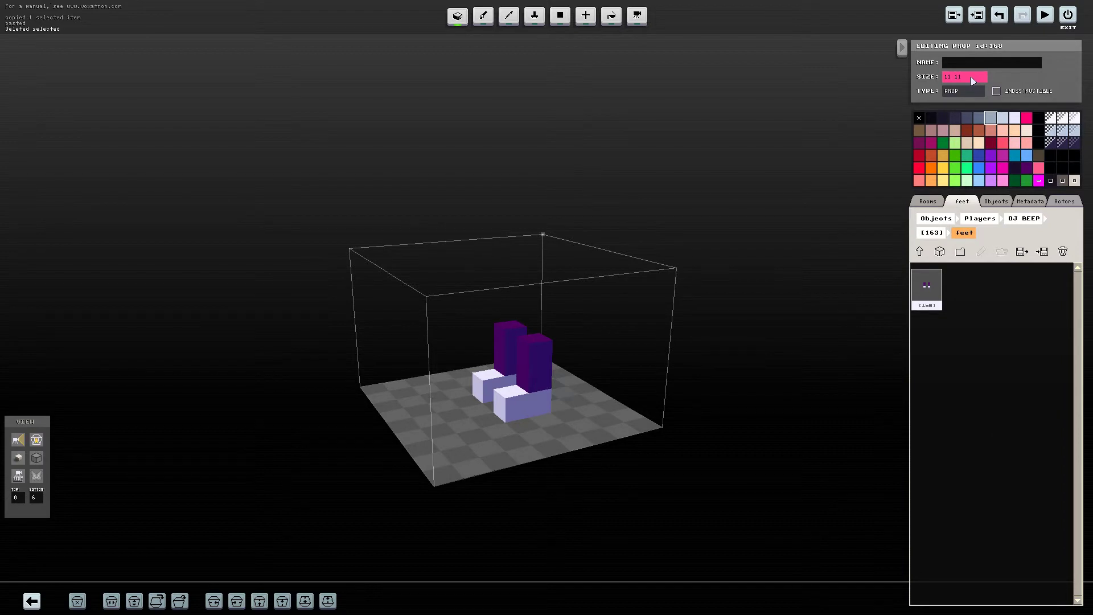
key("Return")
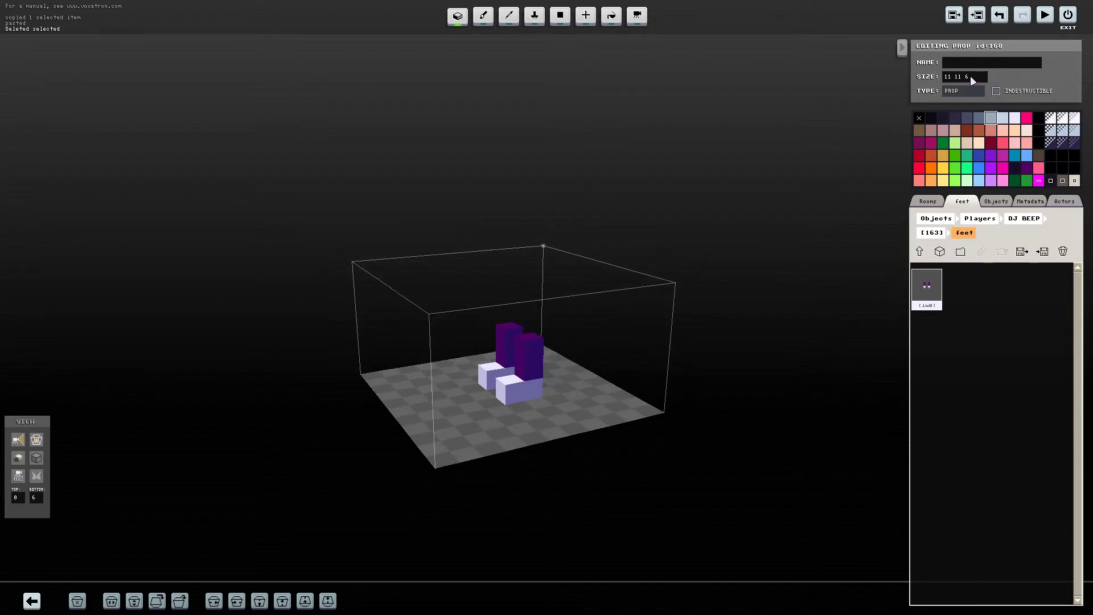
Select the right foot and nudge it with the arrow keys
left_click(586, 15)
right_click_drag(629, 405, 577, 381)
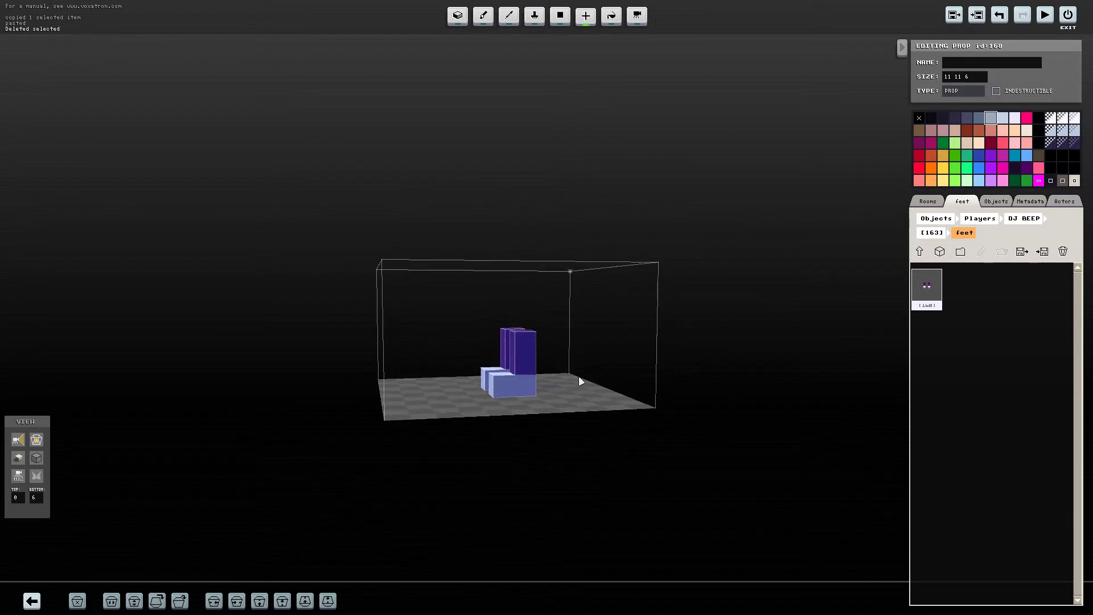
scroll(579, 377, "up", 2)
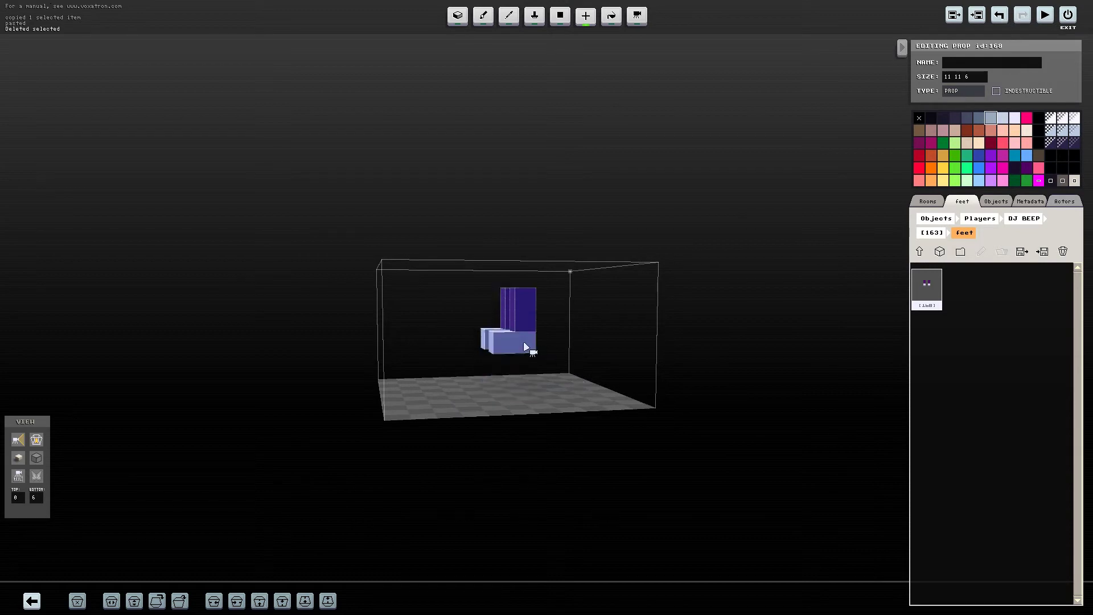
right_click_drag(524, 341, 577, 328)
scroll(542, 322, "up", 3)
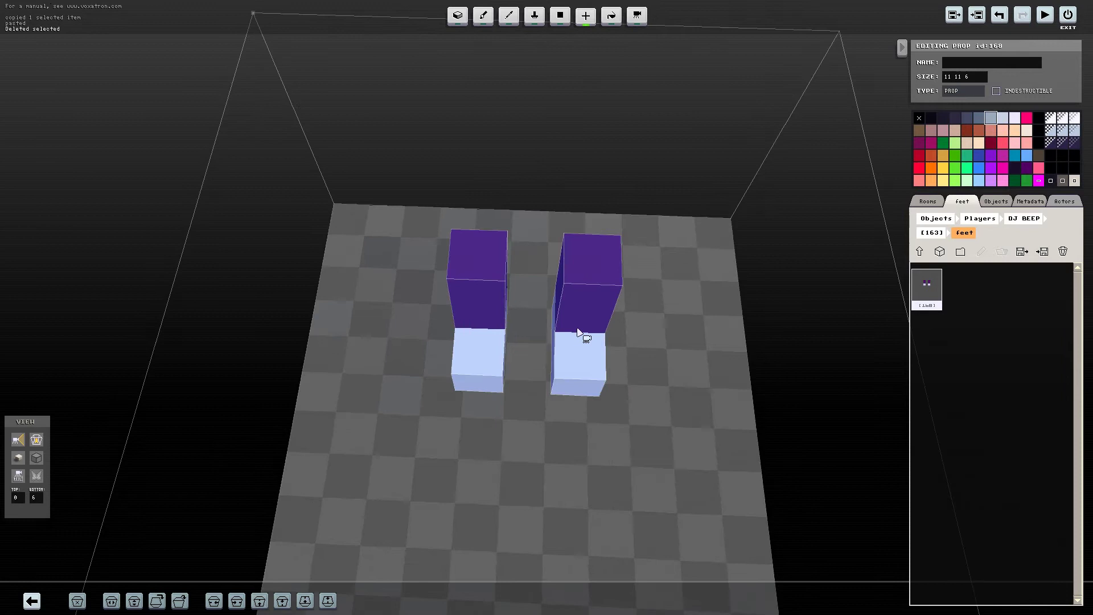
mouse_move(633, 203)
left_mouse_down()
mouse_move(505, 337)
mouse_move(630, 200)
mouse_move(538, 310)
mouse_move(645, 207)
left_mouse_up()
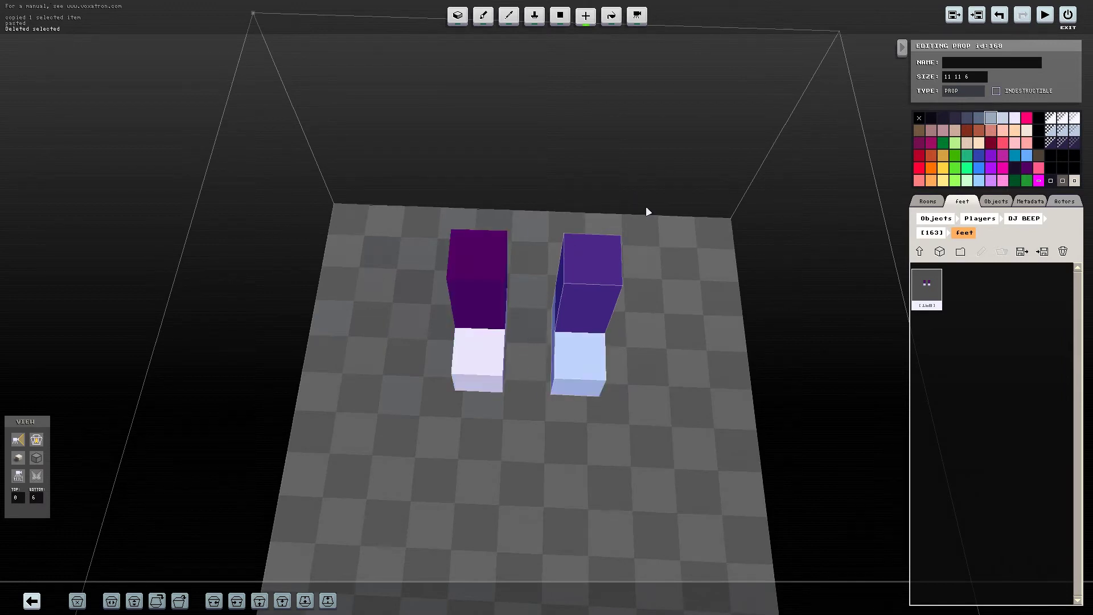
right_click_drag(647, 211, 768, 415)
key("Up")
key("Down")
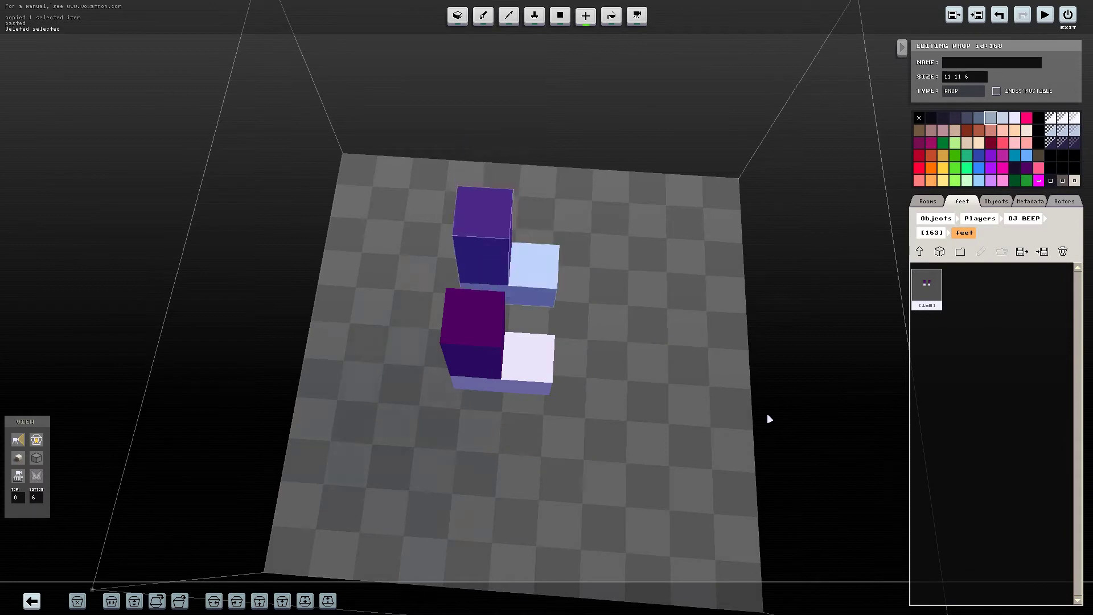
key("Left")
key("Right")
key("Right")
key("Right")
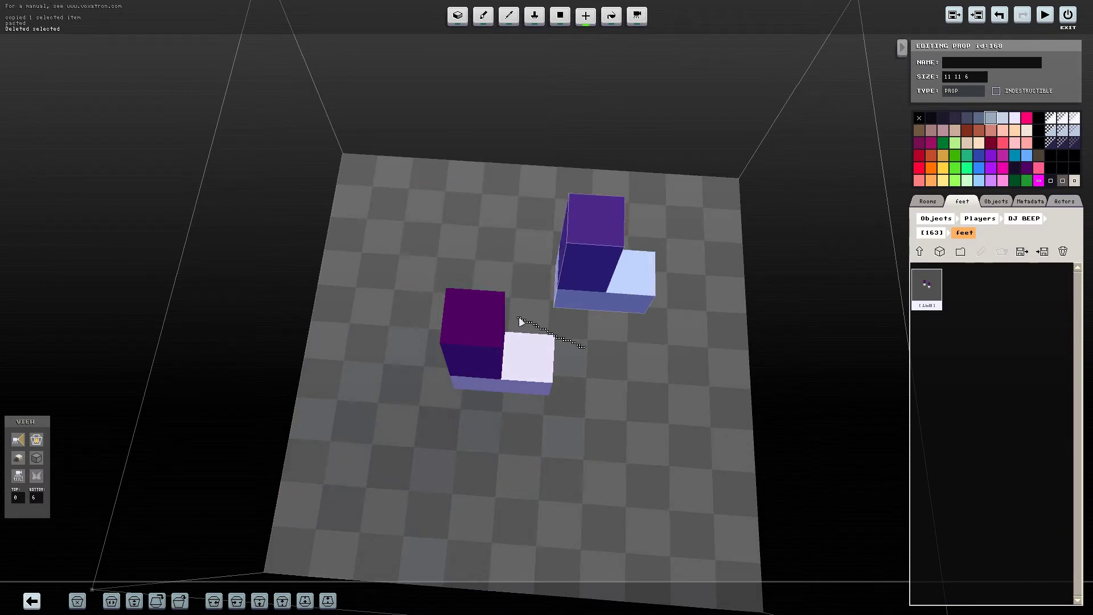
Select the left foot and shift it one voxel further left
left_click(525, 392)
key("Down")
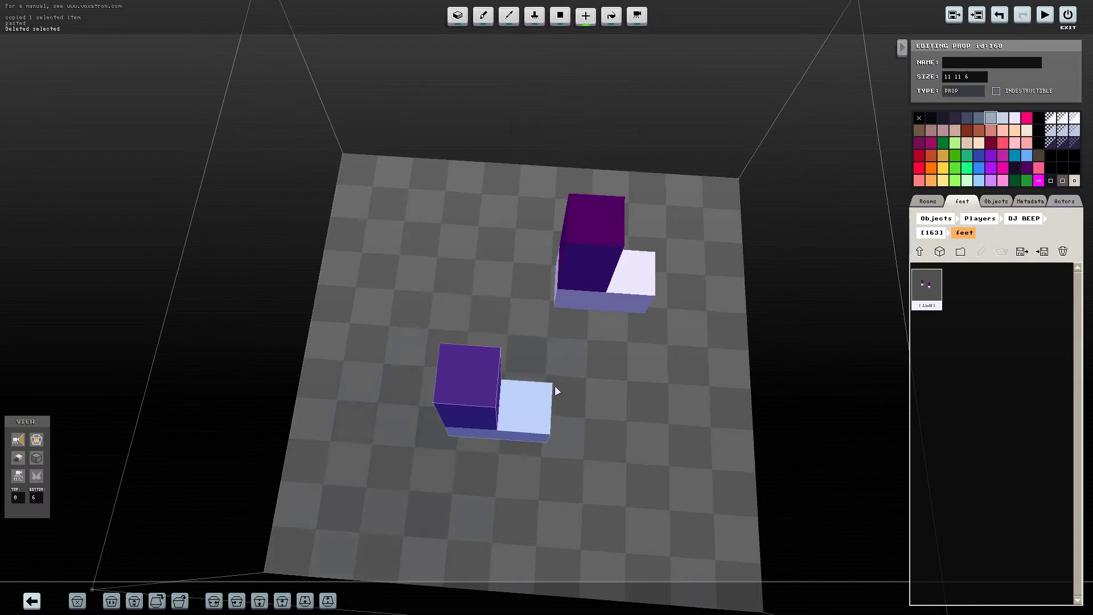
key("Up")
key("Right")
key("Left")
key("Left")
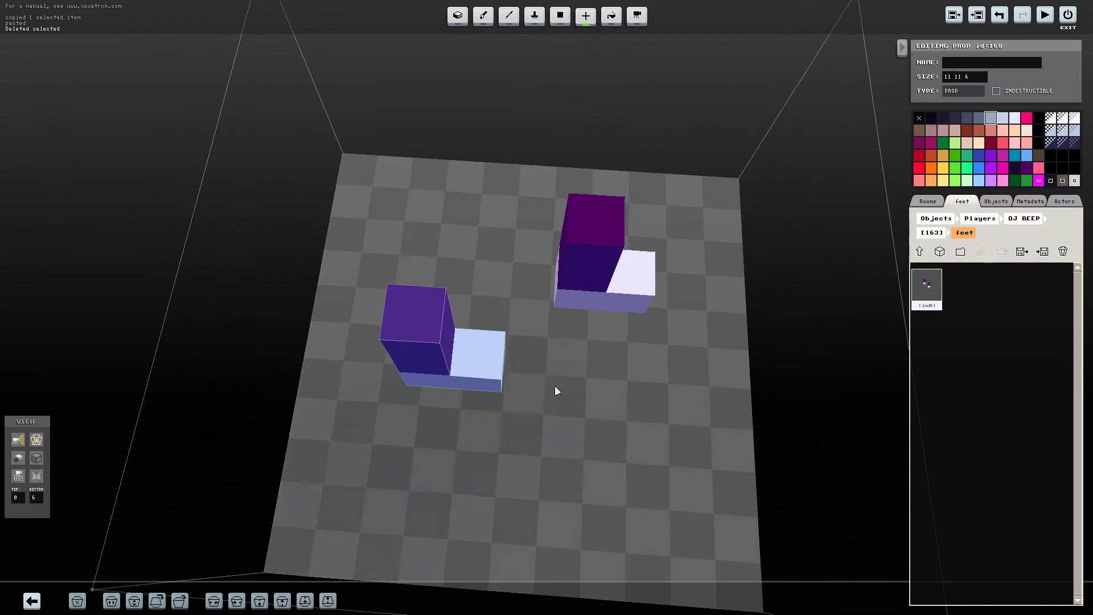
key("Left")
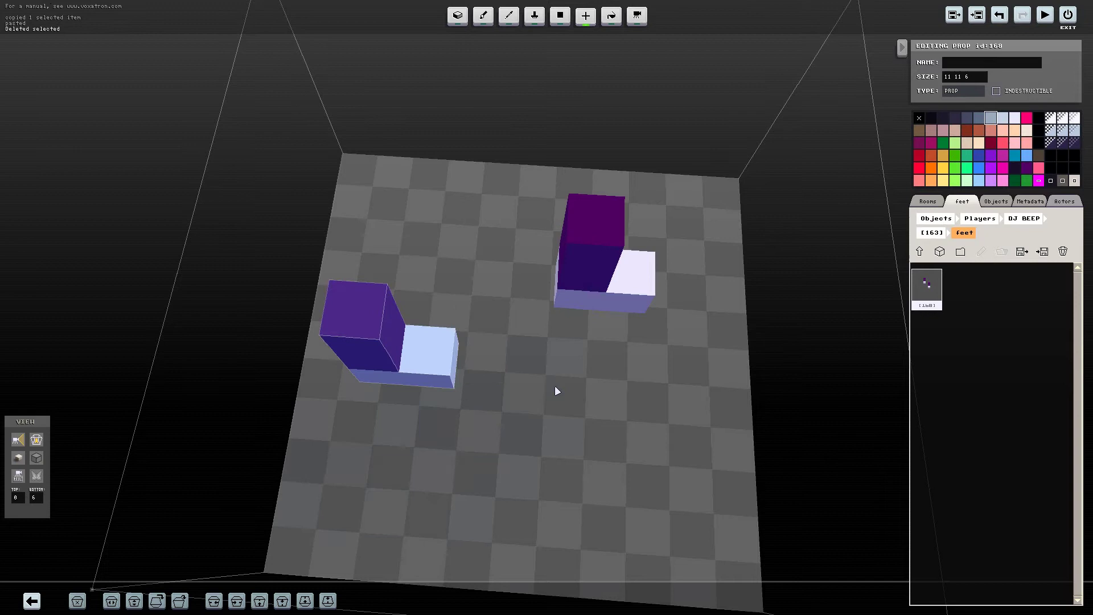
Add a white voxel beside the left foot and erase the one before the left leg
middle_click_drag(534, 345, 392, 300)
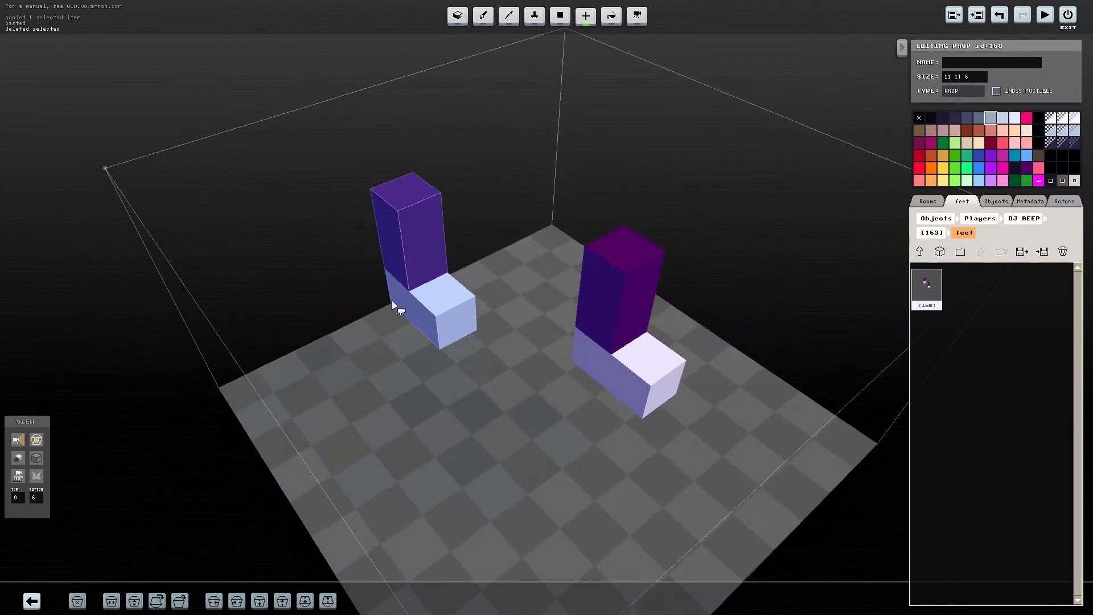
left_click(477, 295)
left_click(566, 21)
right_click(446, 306)
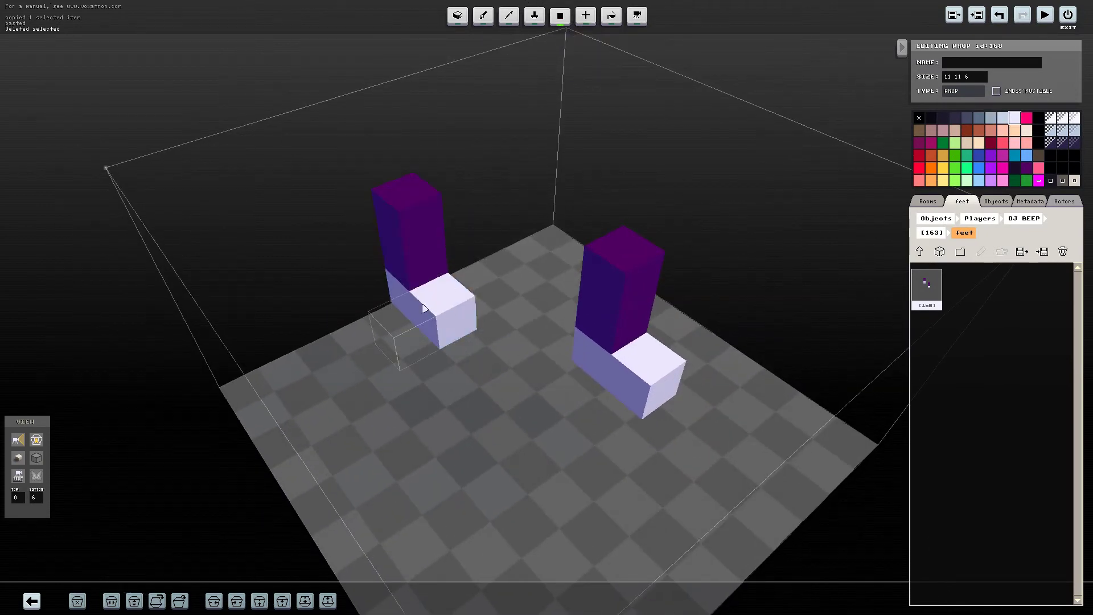
left_click(405, 298)
right_click(469, 380)
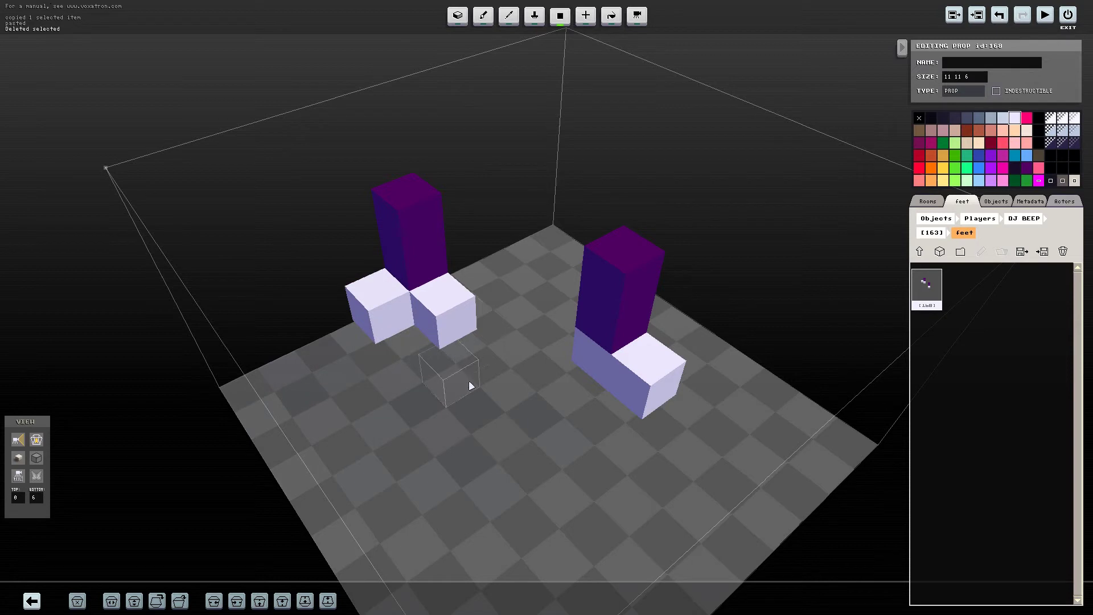
left_click(444, 317)
Add two dark purple blocks to the right foot
middle_click_drag(450, 399, 561, 347)
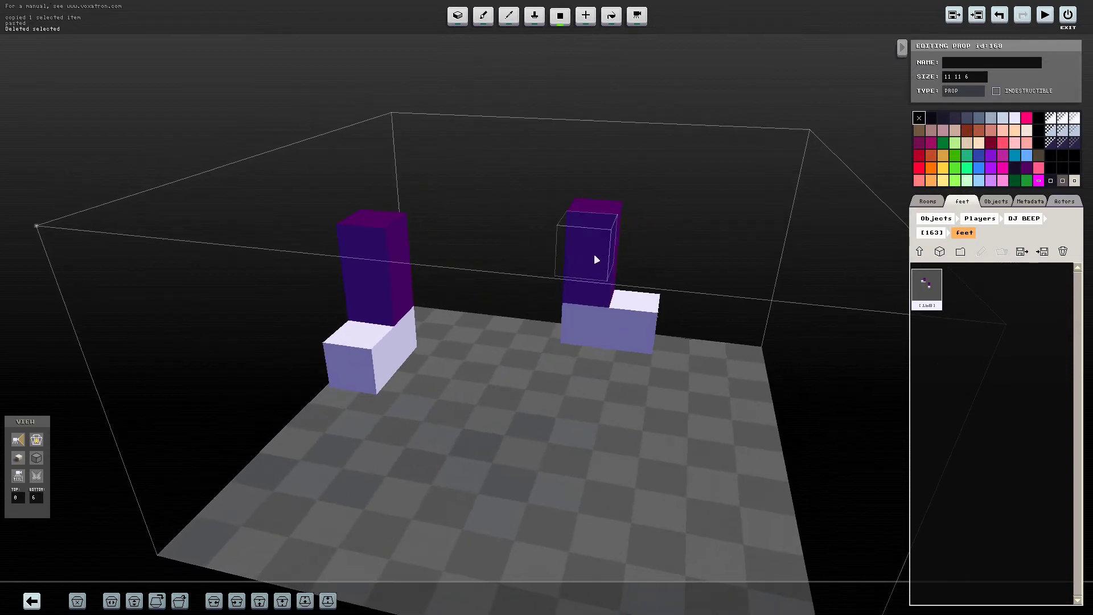
right_click(593, 254)
middle_click_drag(594, 256, 681, 245)
left_click(509, 236)
right_click_drag(508, 234, 634, 303)
left_click(631, 276)
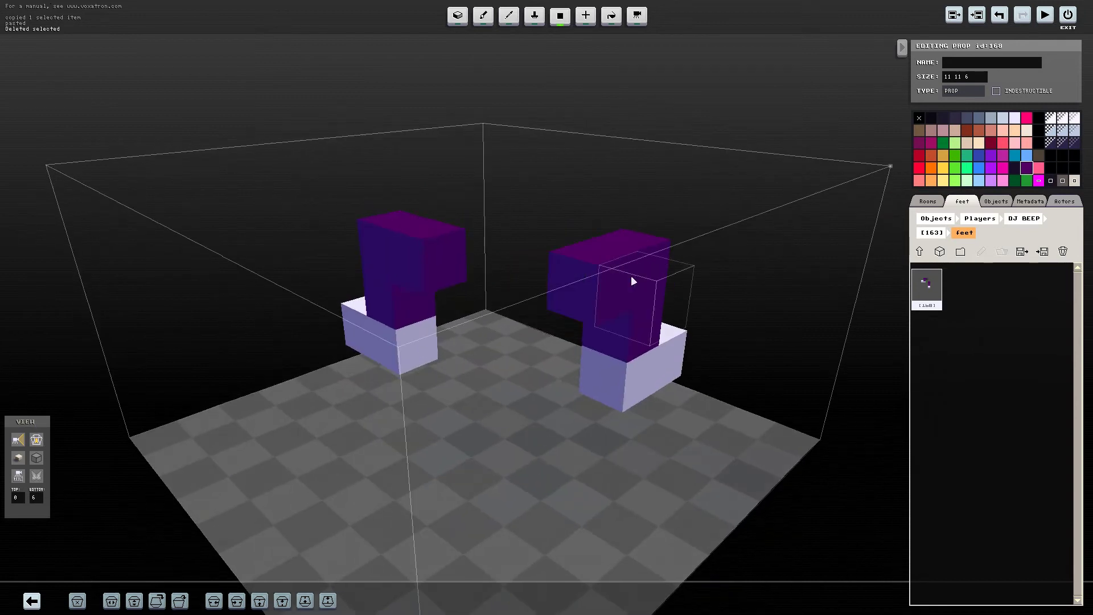
right_click(698, 250)
right_click_drag(654, 260, 603, 239)
scroll(708, 387, "down", 5)
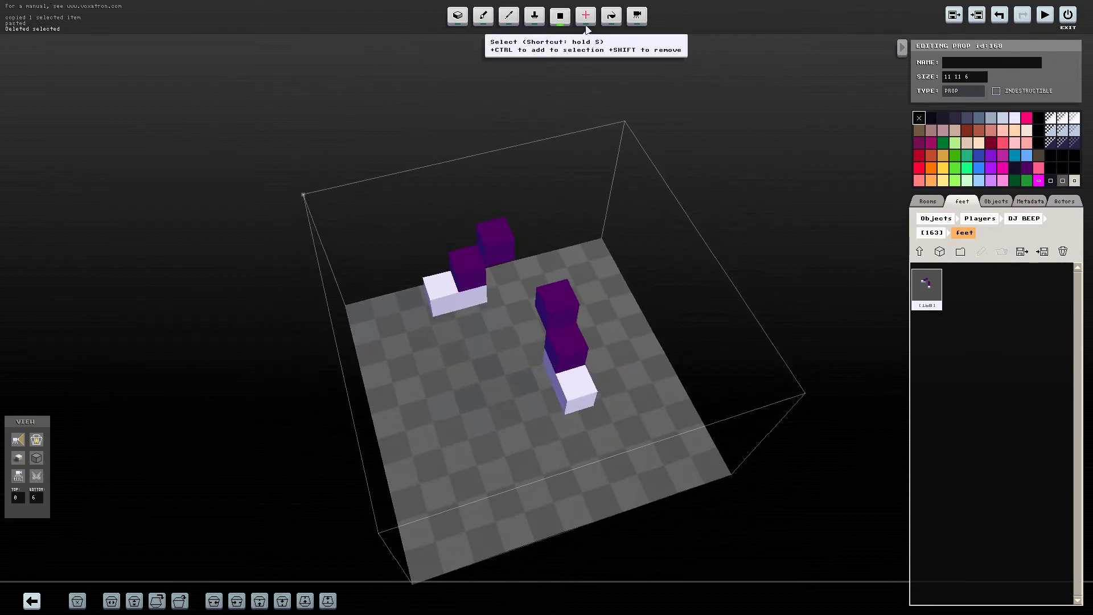
Draw a red deck slab under the feet and erase its bottom front row
left_click(920, 167)
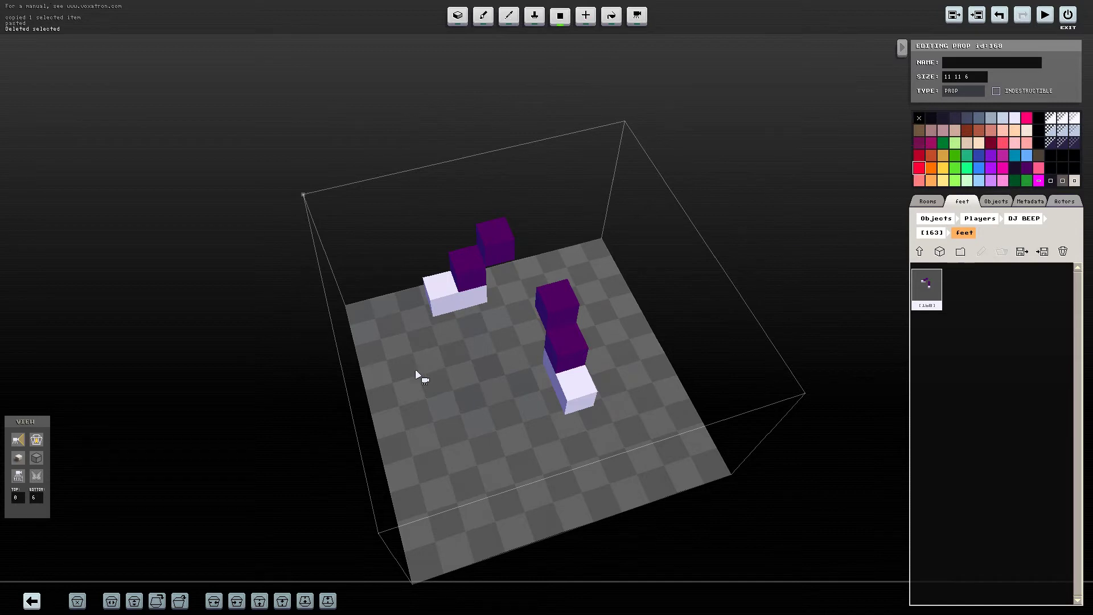
right_click_drag(415, 369, 381, 316)
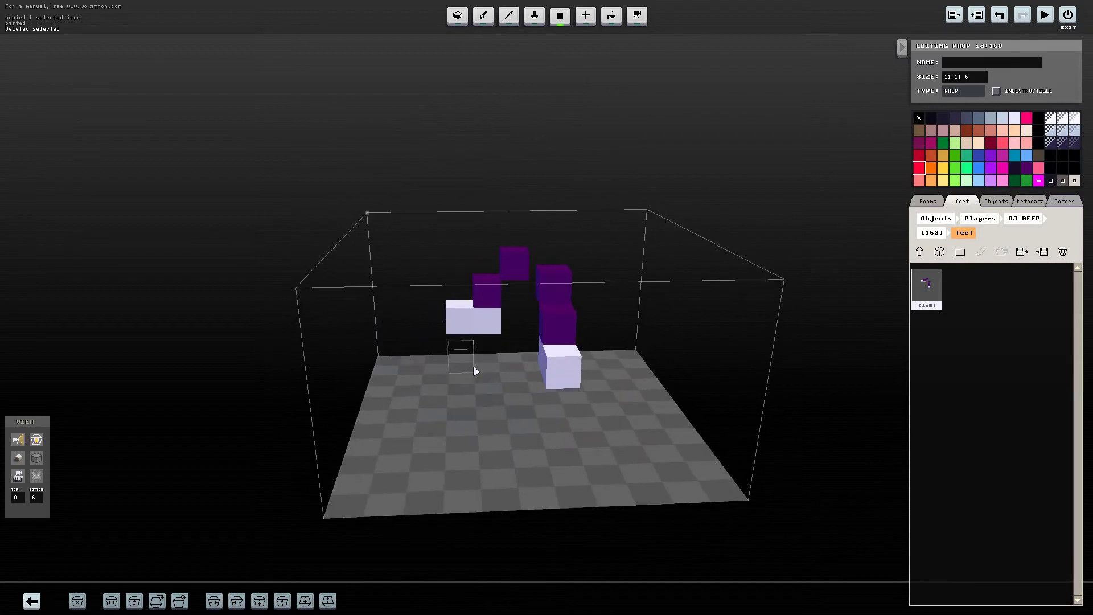
left_click_drag(466, 357, 591, 483)
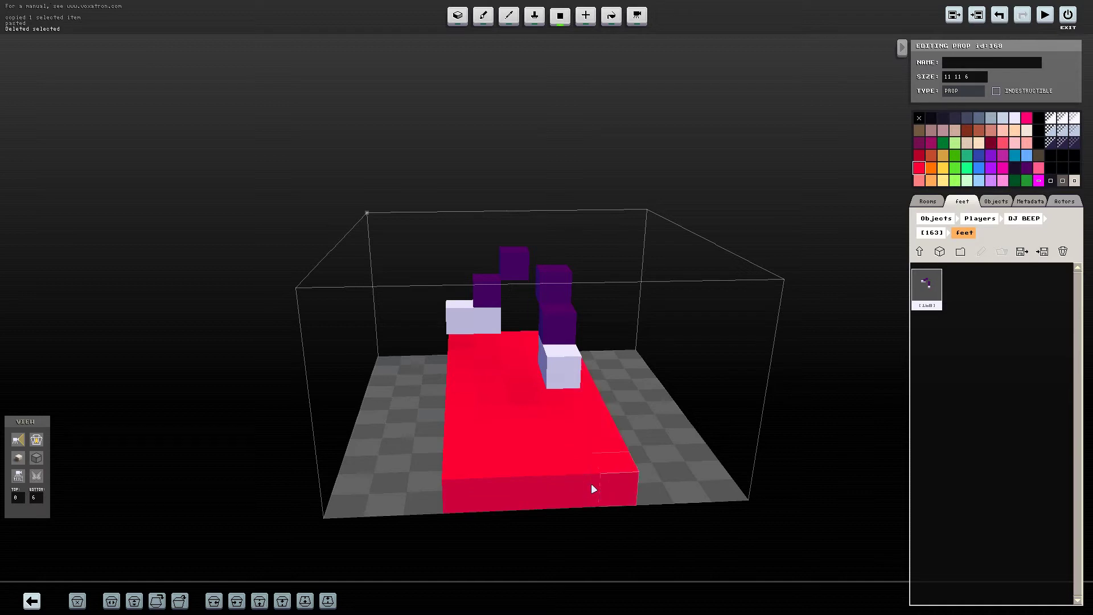
right_click_drag(561, 458, 522, 411)
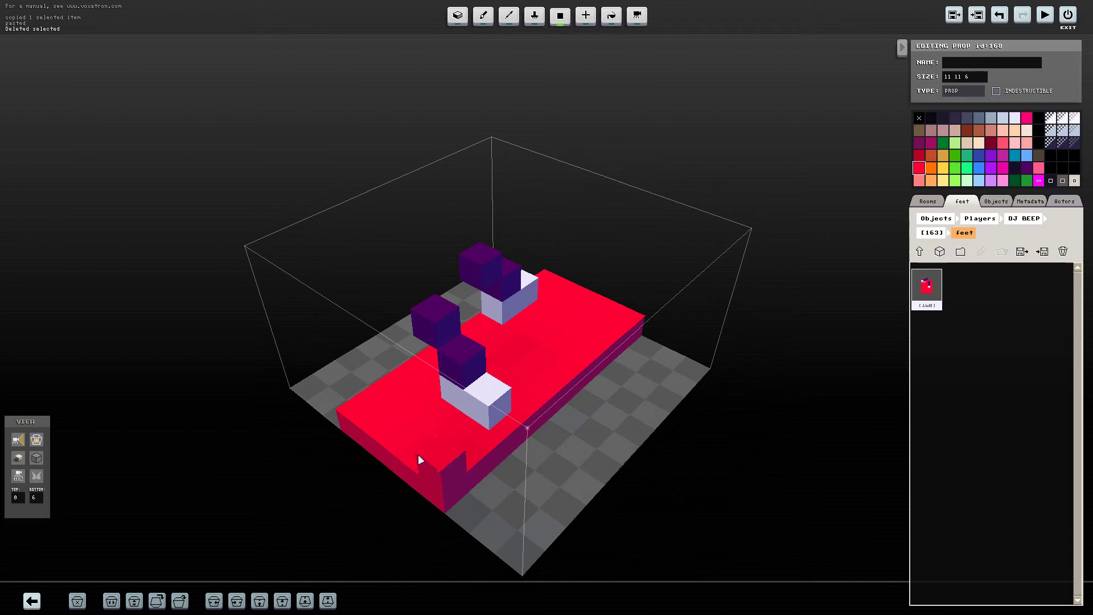
left_click_drag(367, 418, 344, 411)
middle_click_drag(342, 411, 423, 488)
right_click(423, 489)
left_click_drag(350, 462, 496, 500)
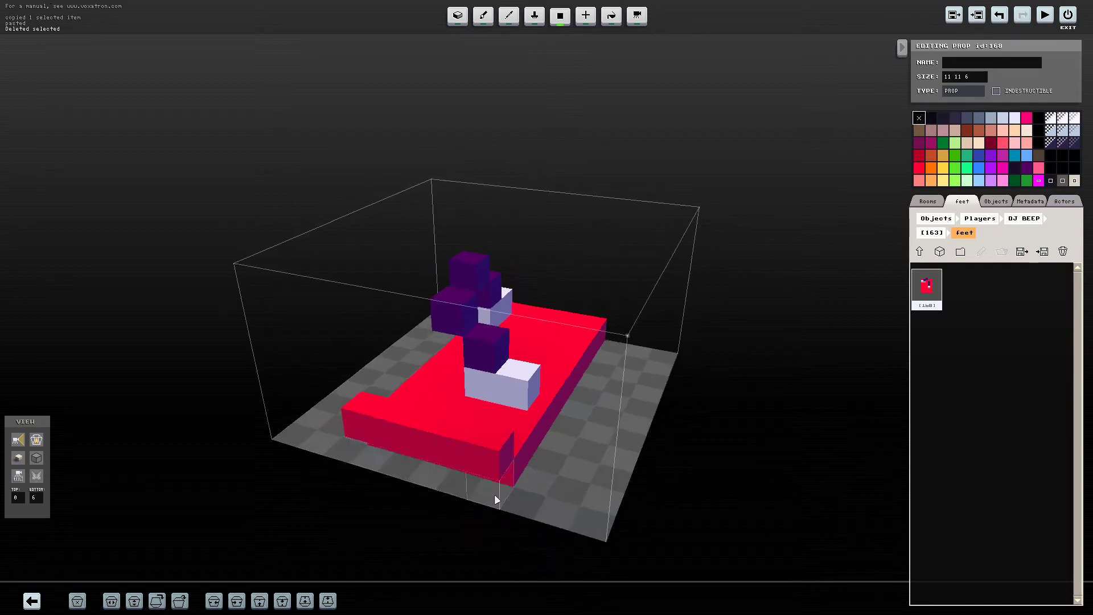
Lasso the red deck voxels and raise the deck one voxel
right_click_drag(813, 452, 559, 76)
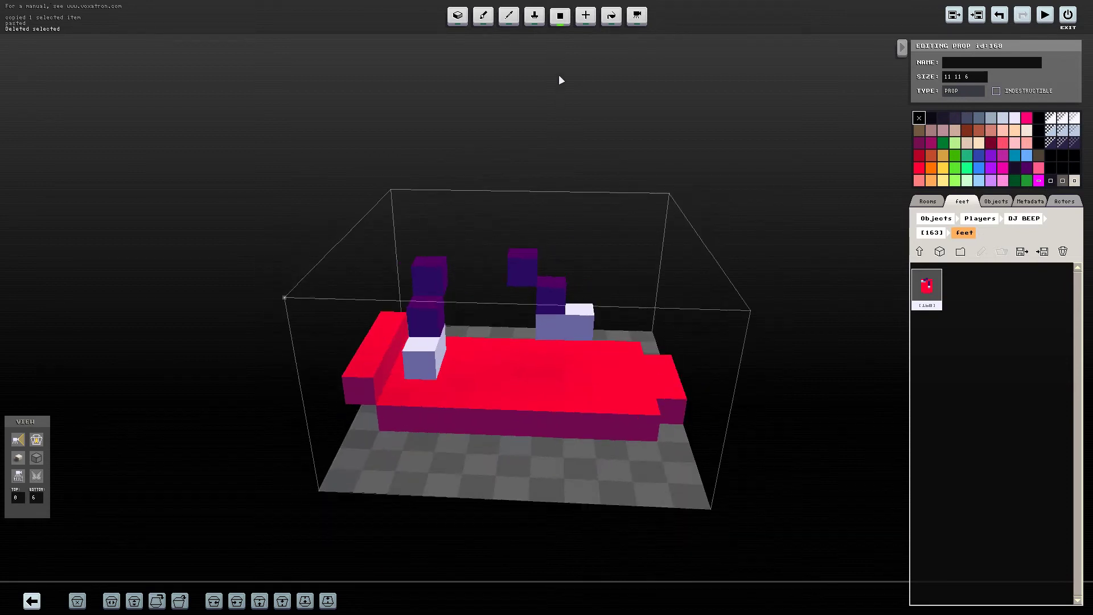
left_click(589, 15)
mouse_move(569, 237)
right_mouse_down()
mouse_move(575, 200)
mouse_move(588, 210)
right_mouse_up()
mouse_move(379, 327)
left_mouse_down()
mouse_move(540, 521)
mouse_move(654, 355)
mouse_move(443, 362)
mouse_move(336, 333)
left_mouse_up()
key("Page_Up")
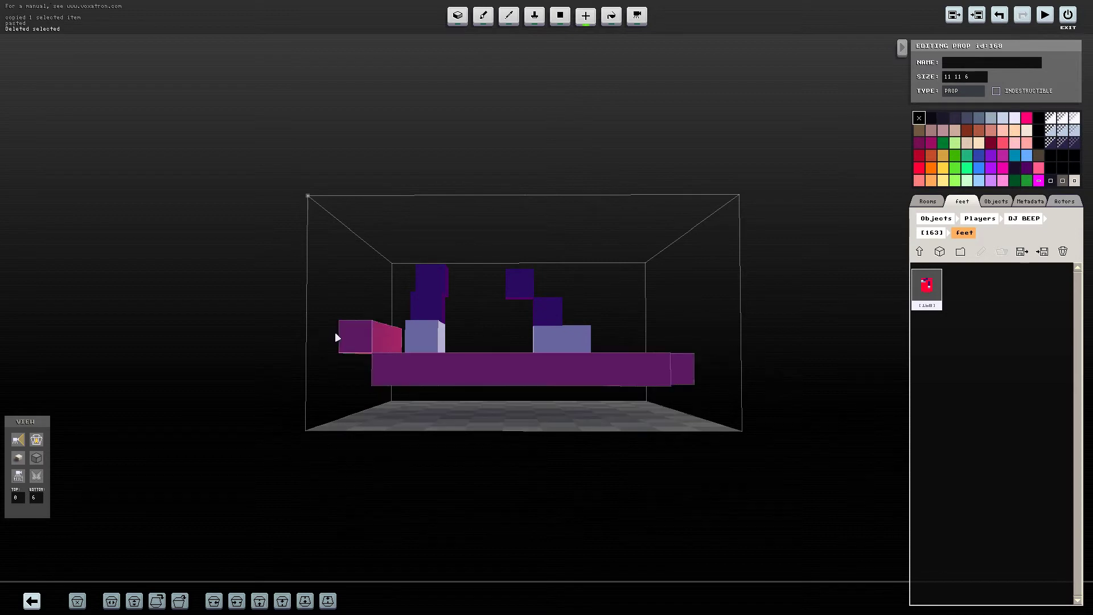
With dark blue and mirrored box drawing, add a wheel block under the deck
right_click_drag(565, 380, 479, 400)
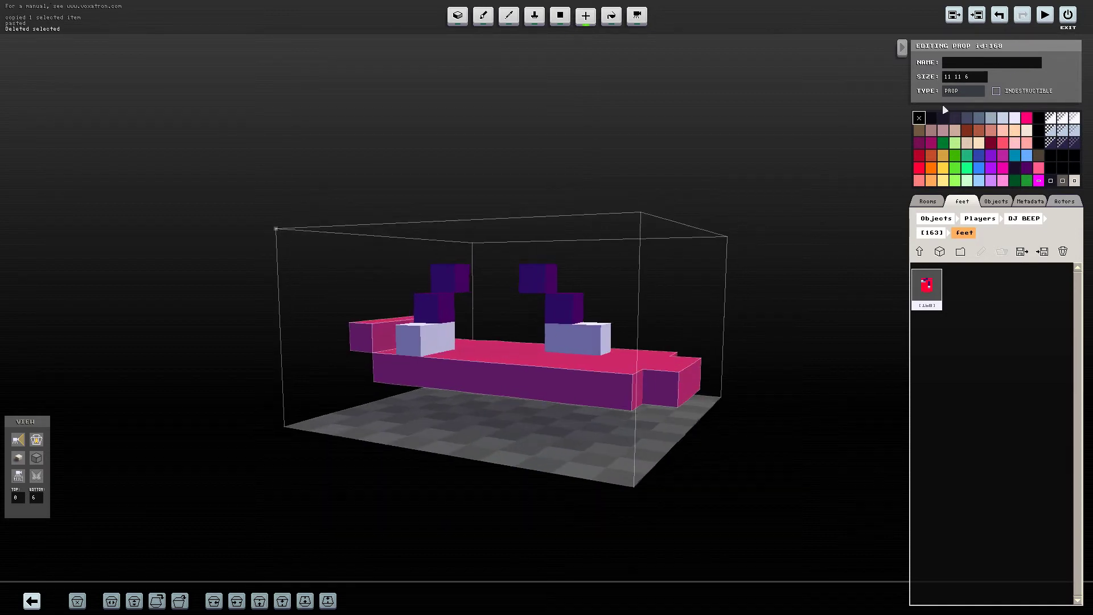
left_click(953, 121)
left_click(560, 16)
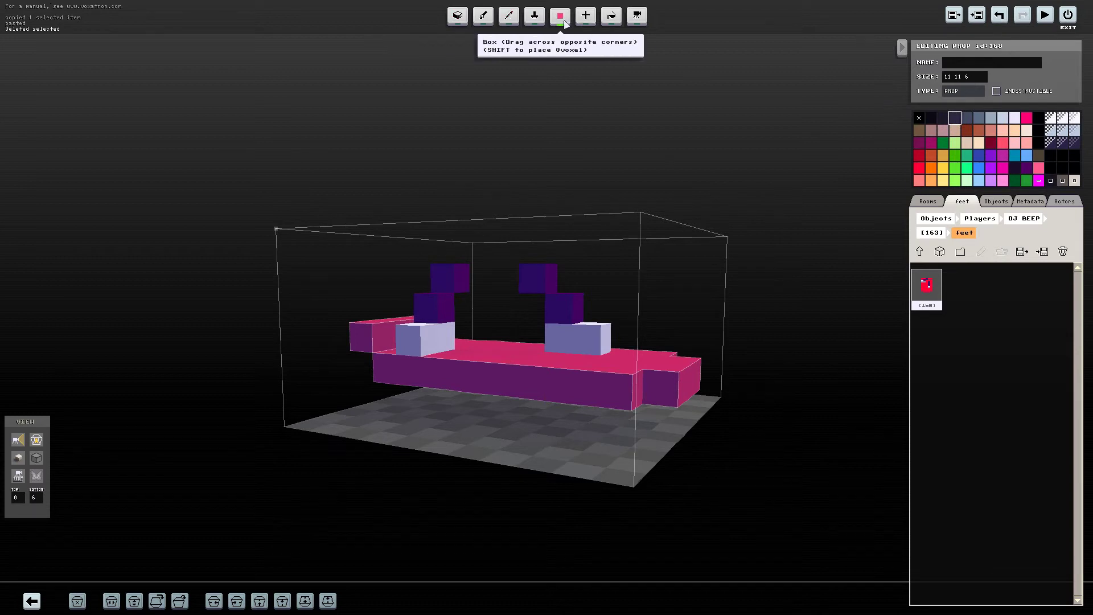
left_click(41, 476)
left_click_drag(397, 400, 438, 433)
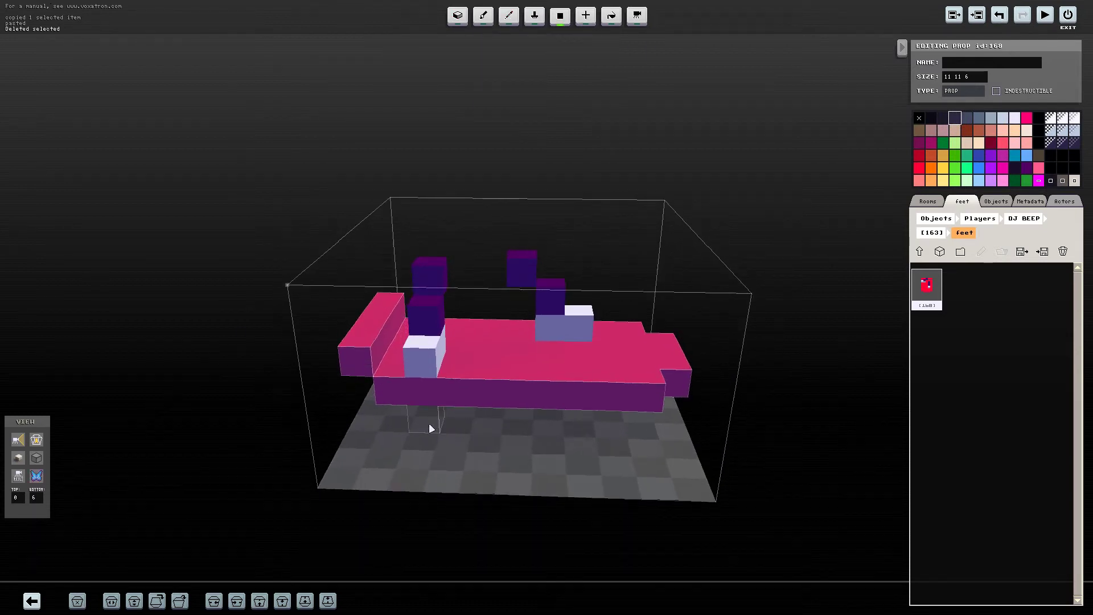
left_click(429, 424)
Replace the misplaced wheel block in the correct spot and inspect the skateboard
left_click_drag(825, 443, 541, 451)
key("ctrl+z")
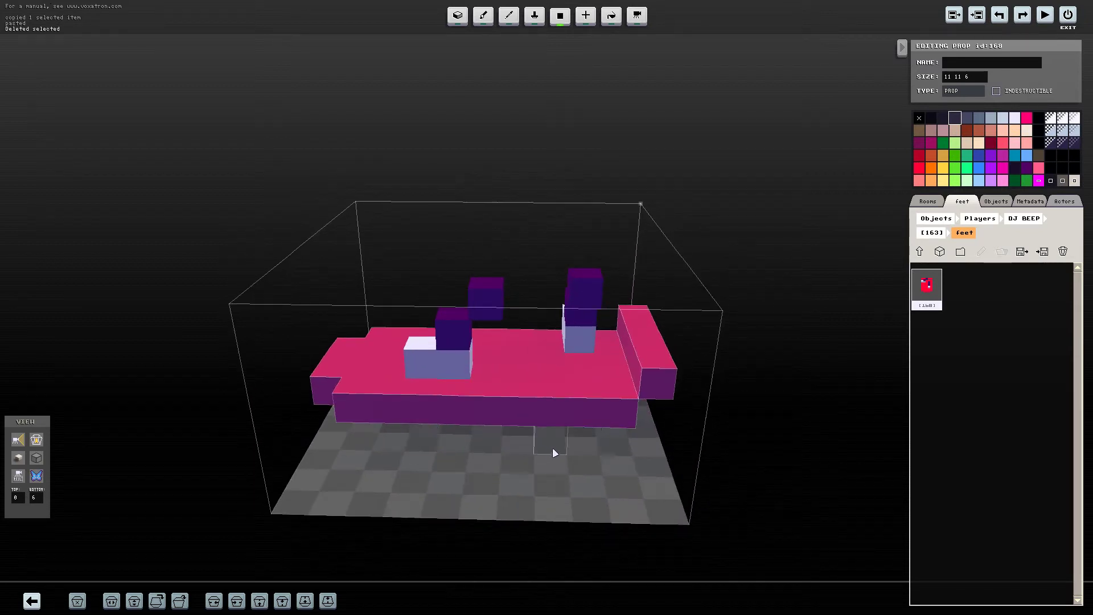
left_click(553, 447)
left_click_drag(376, 520, 788, 497)
scroll(787, 497, "up", 5)
scroll(797, 518, "down", 8)
left_click_drag(806, 539, 382, 421)
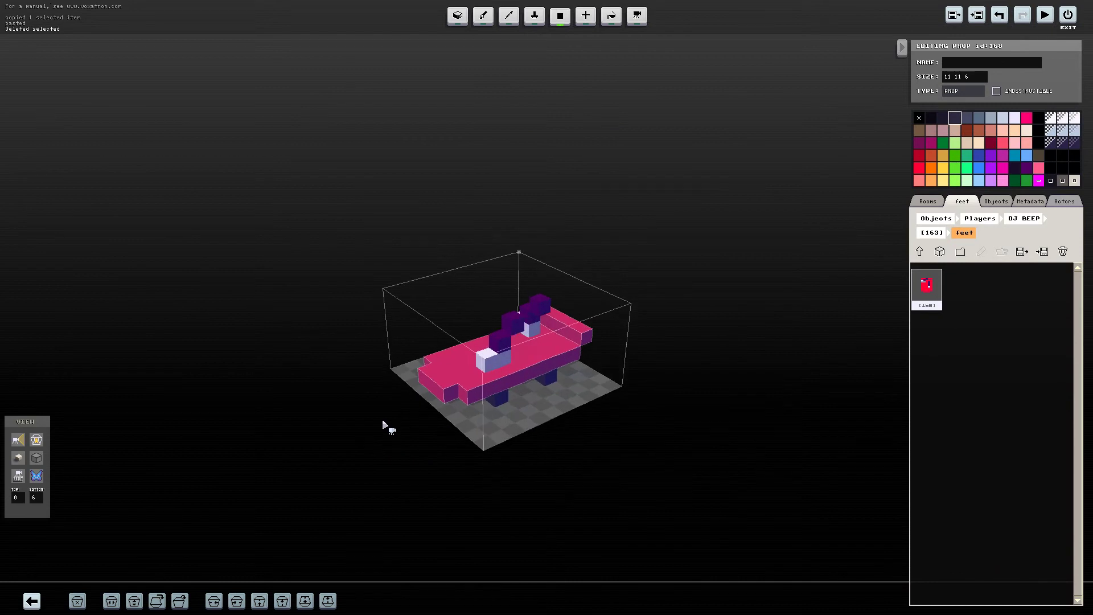
Copy the skateboard feet animation from modifier [163] and go up to DJ BEEP
left_click(920, 251)
left_click(926, 283)
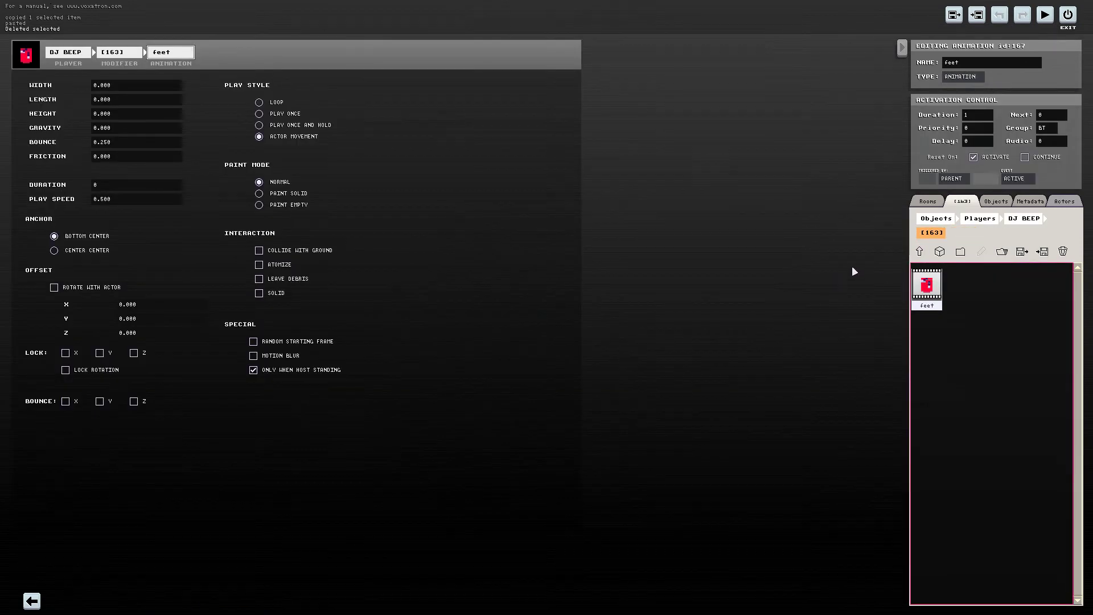
left_click(919, 252)
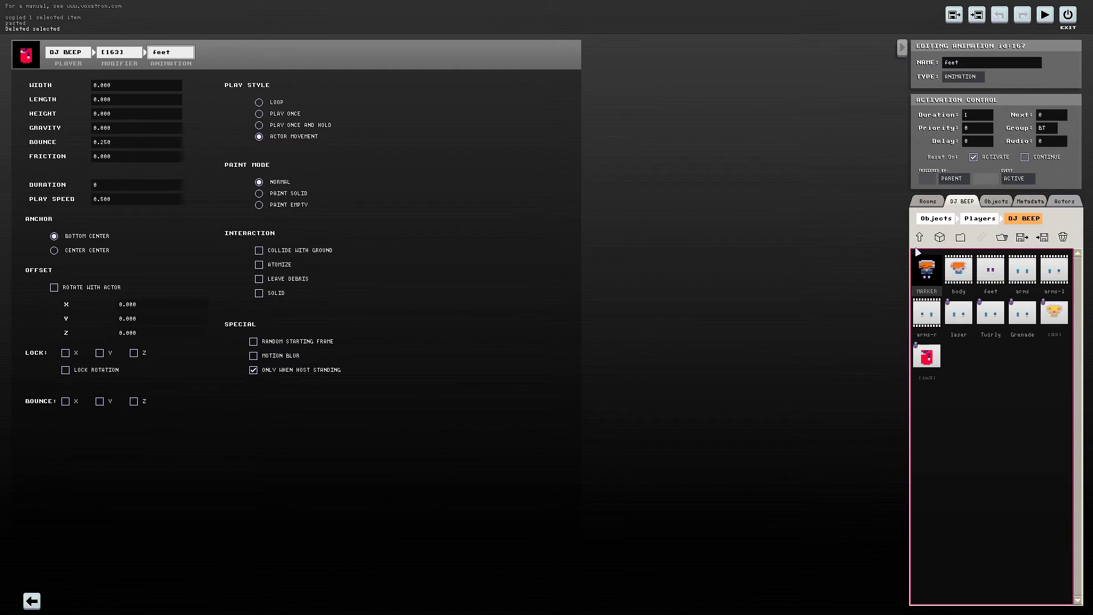
left_click(926, 365)
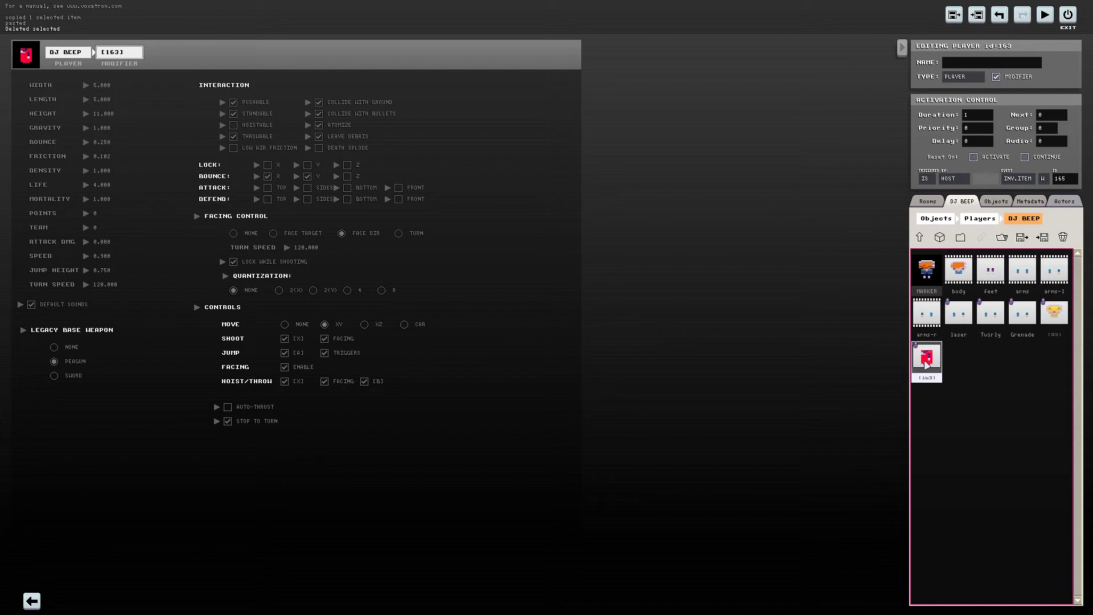
double_click(927, 365)
left_click(926, 287)
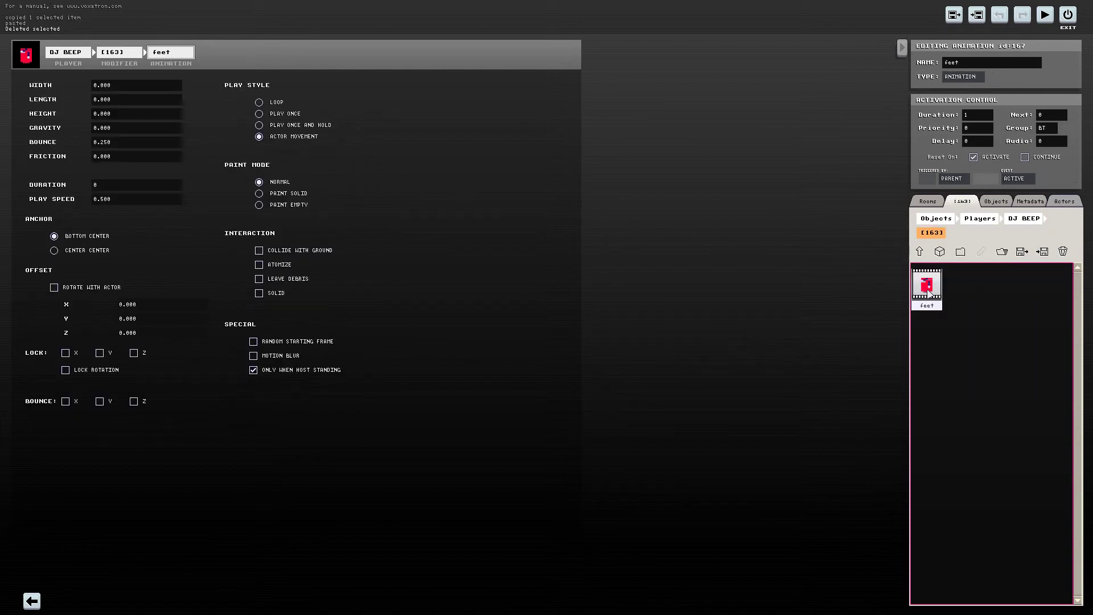
key("ctrl+c")
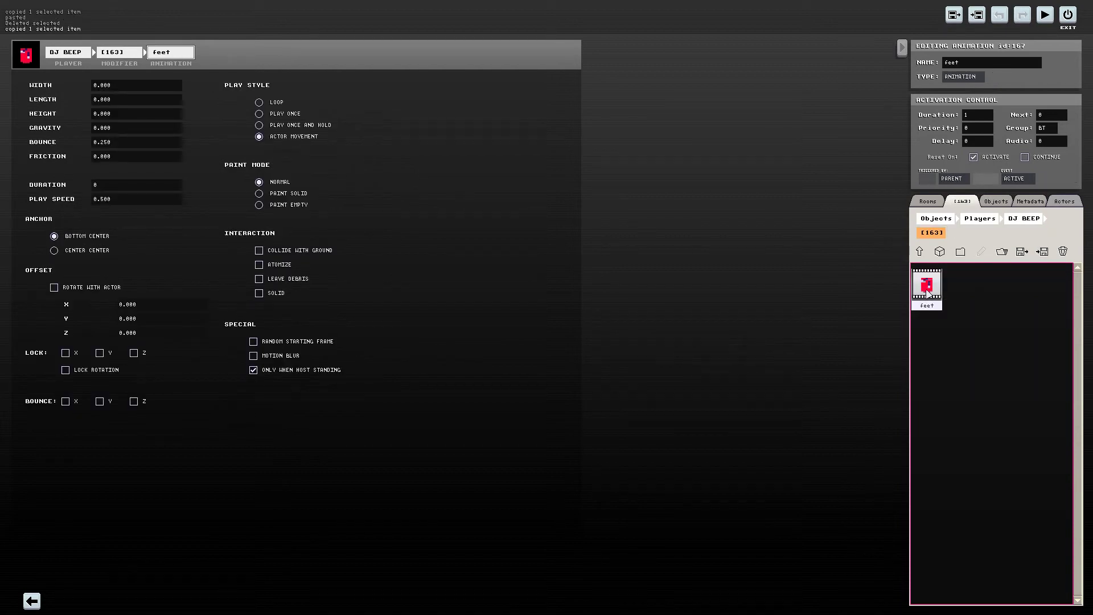
left_click(920, 259)
Return to the Players folder and check inventory item [165]'s settings and contents
left_click(921, 238)
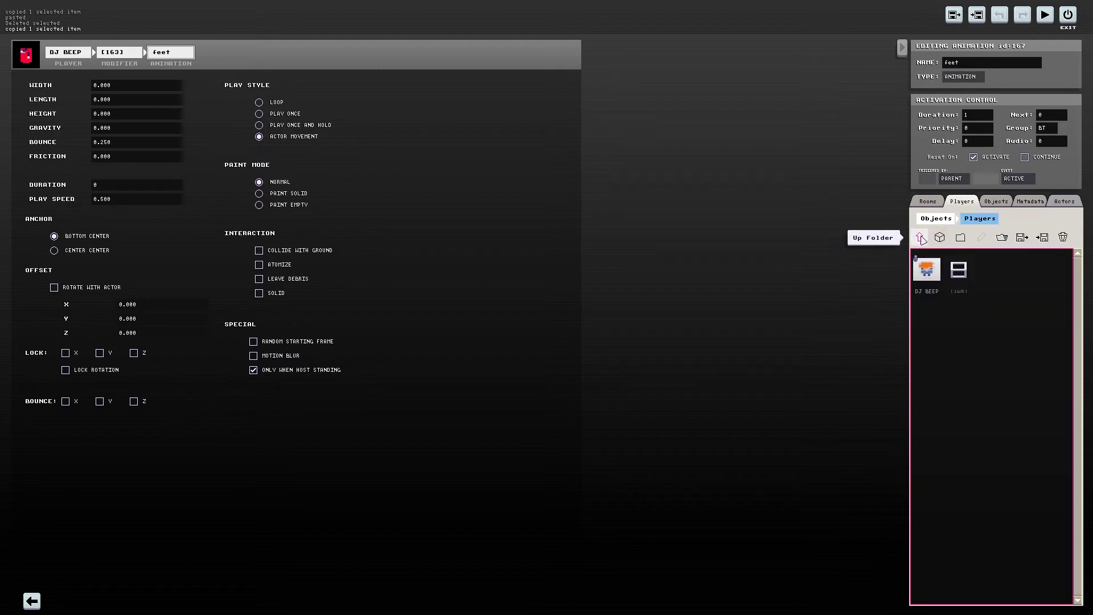
left_click(961, 277)
double_click(962, 279)
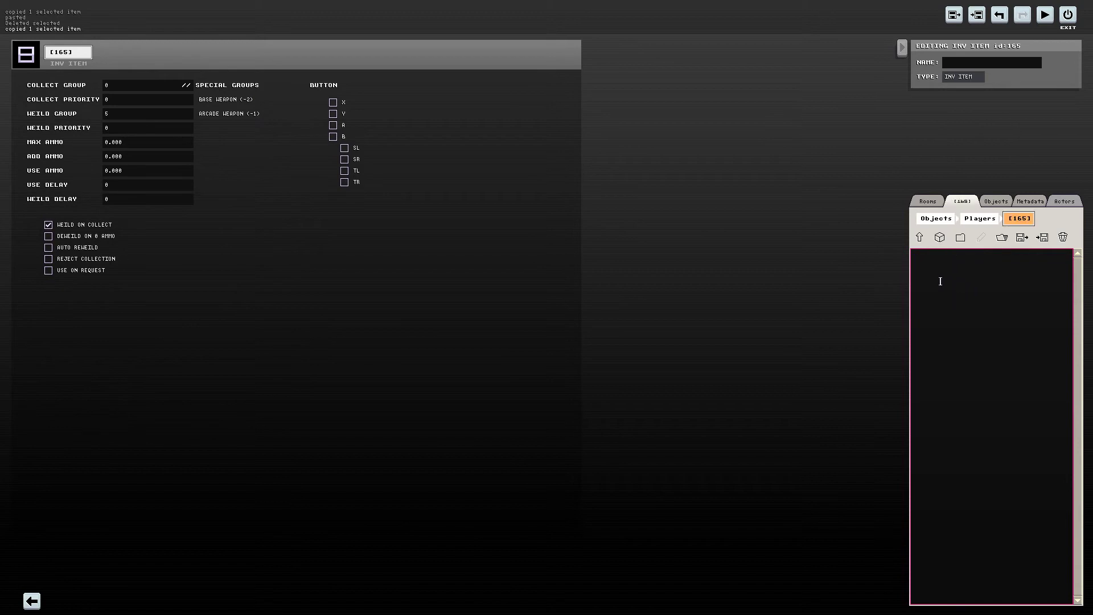
left_click(919, 237)
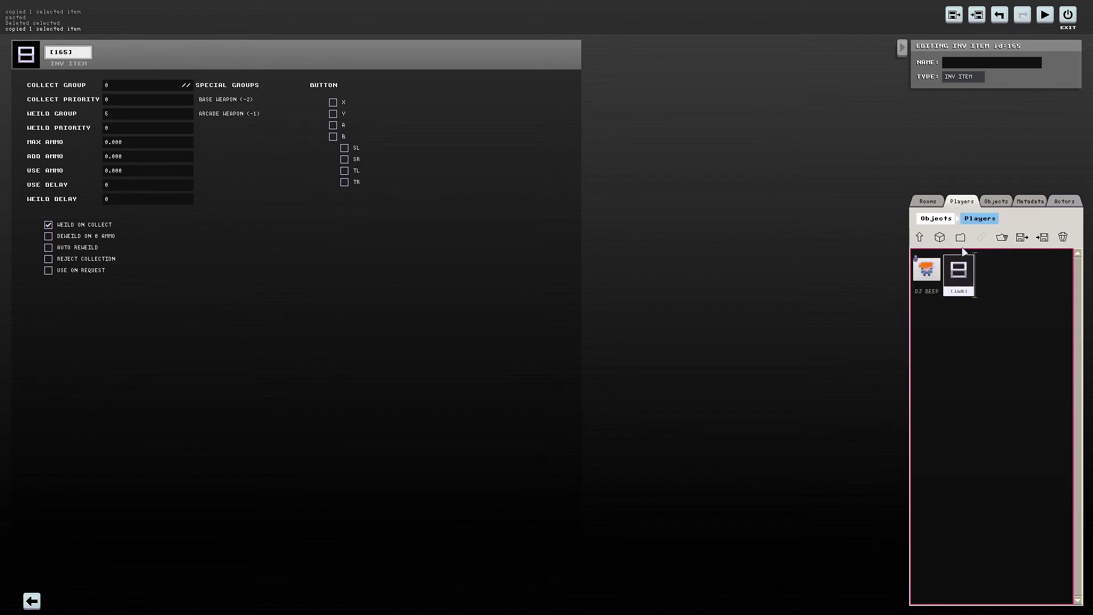
Create a new PICKUP object [170], move item [165] into it and open it
left_click(939, 237)
left_click(962, 89)
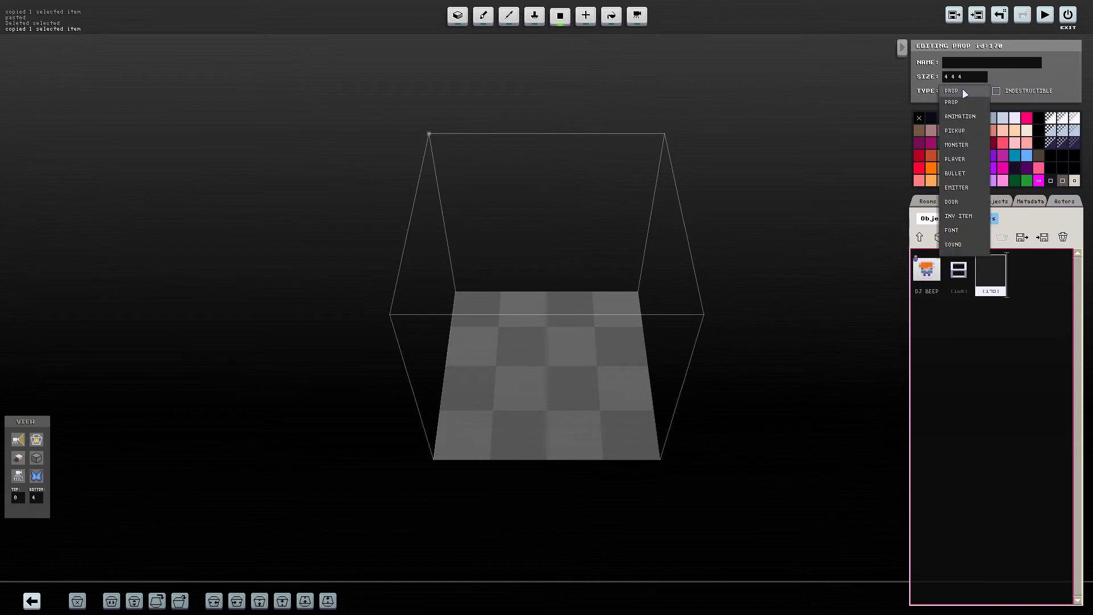
left_click(968, 131)
left_click_drag(959, 283, 988, 285)
double_click(959, 268)
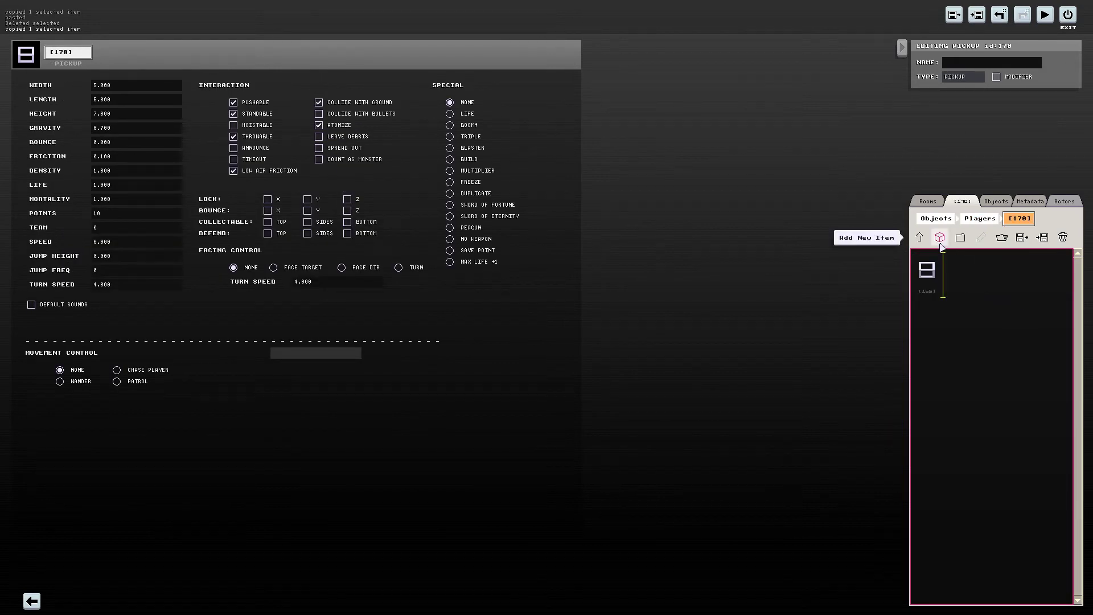
Paste the copied feet animation into the pickup before [165] and open its skateboard model [175]
key("ctrl+v")
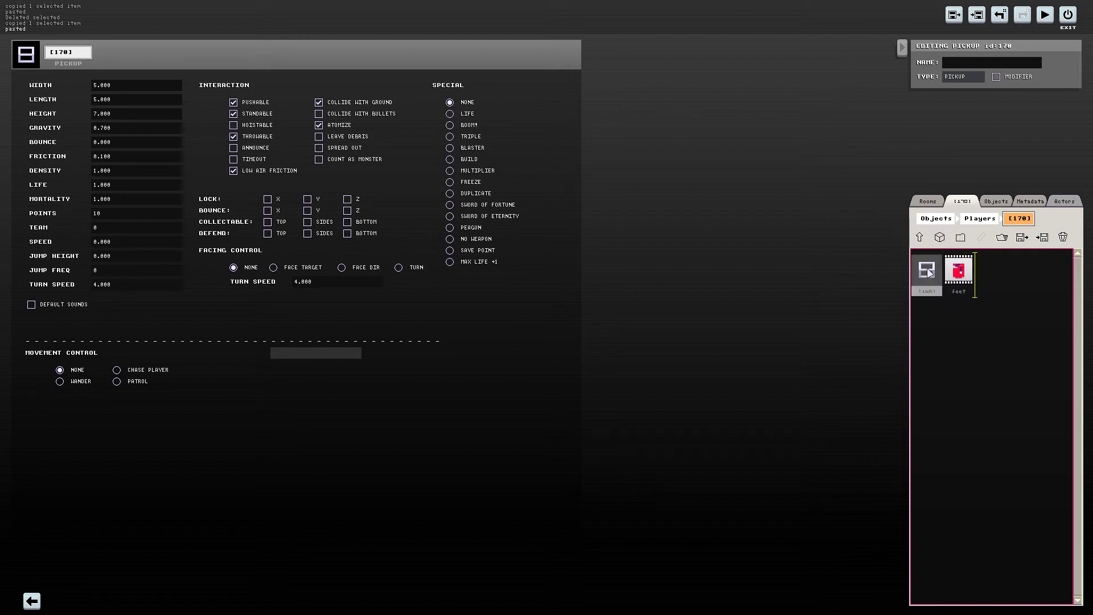
left_click_drag(956, 272, 931, 285)
double_click(932, 285)
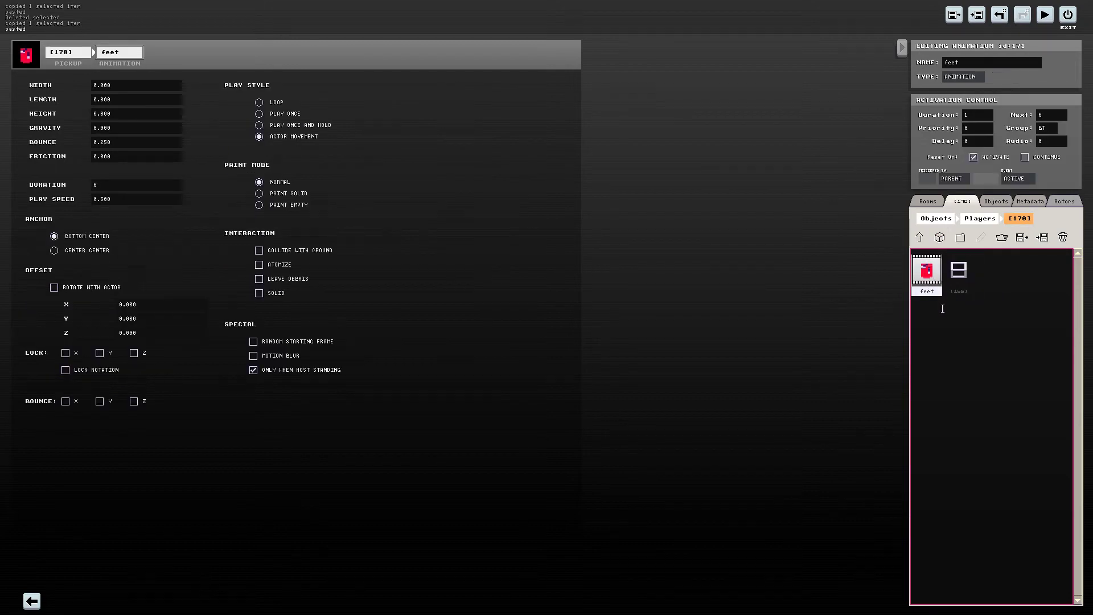
double_click(934, 280)
left_click(933, 280)
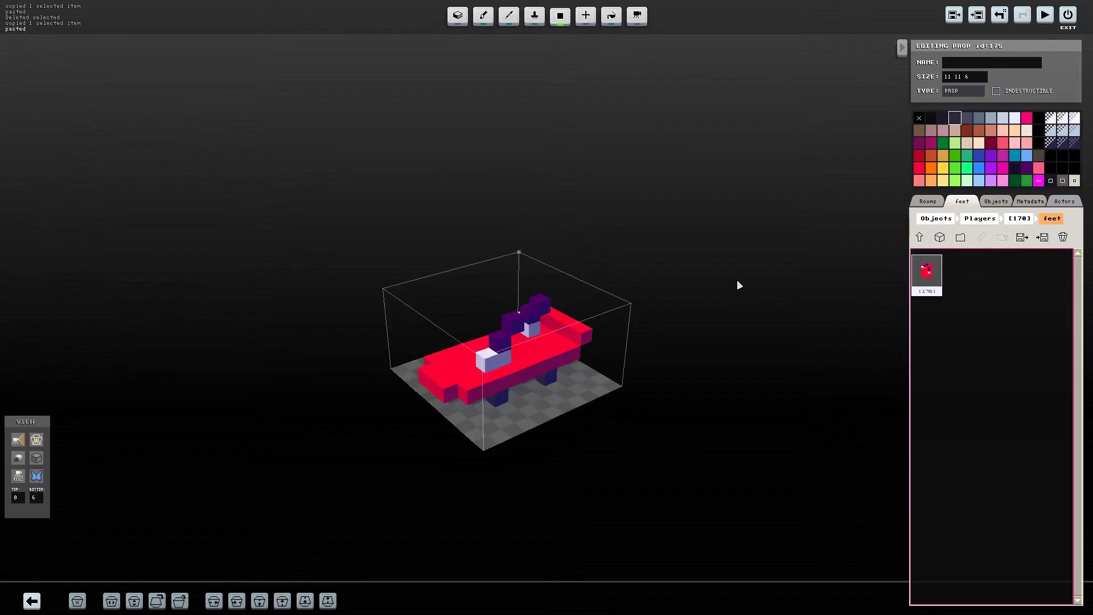
Lasso-select and delete the purple foot voxels, leaving only the red board and wheels
left_click_drag(739, 284, 686, 177)
left_click(586, 20)
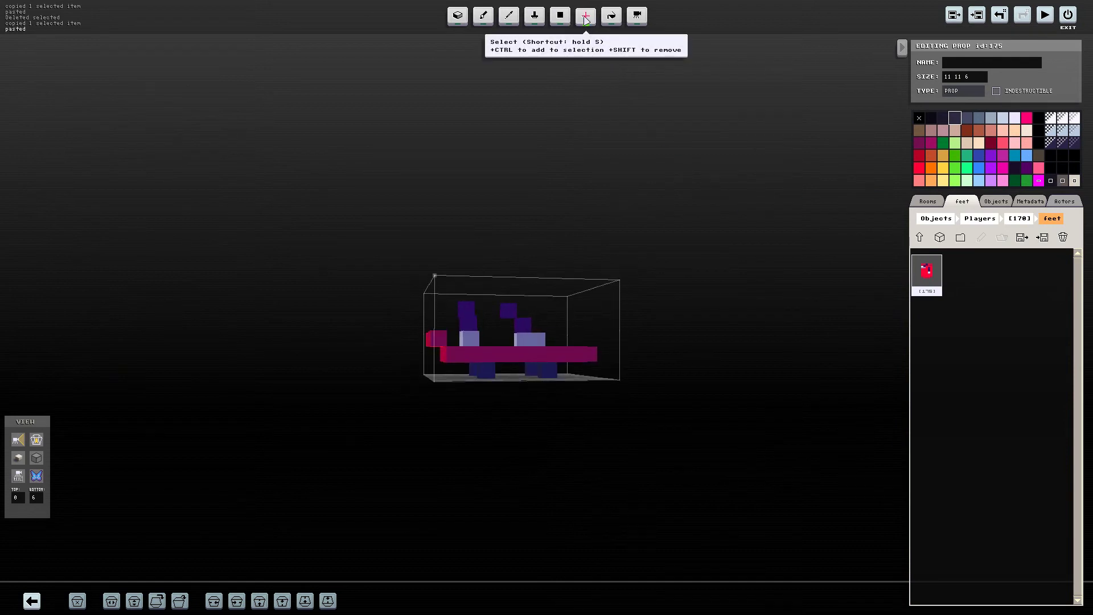
left_click(586, 17)
mouse_move(565, 221)
left_mouse_down()
mouse_move(469, 260)
mouse_move(454, 331)
left_mouse_up()
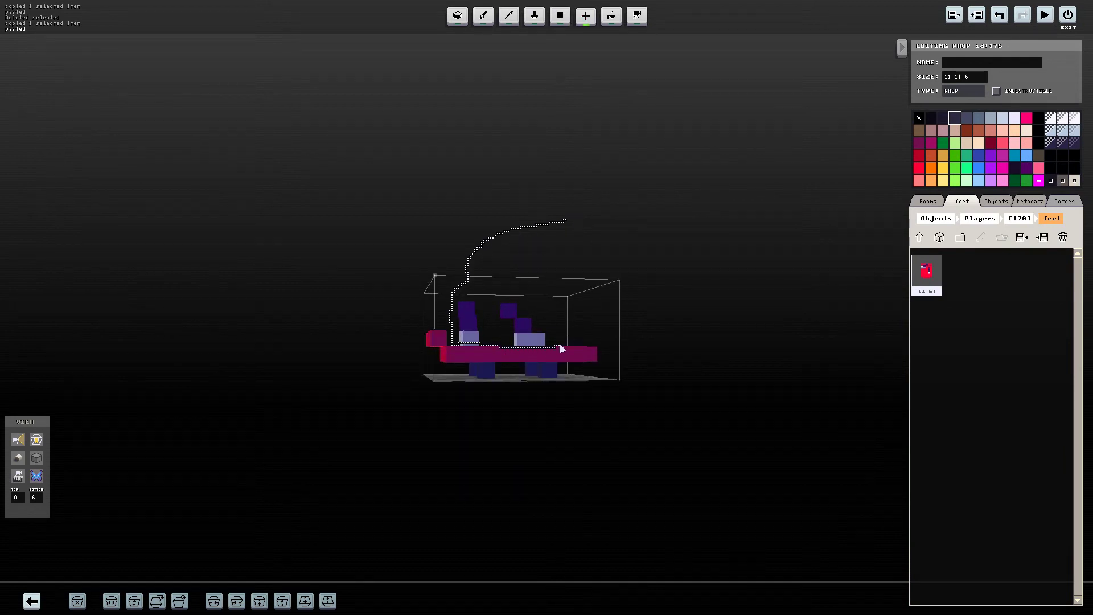
left_click_drag(562, 348, 538, 206)
key("Delete")
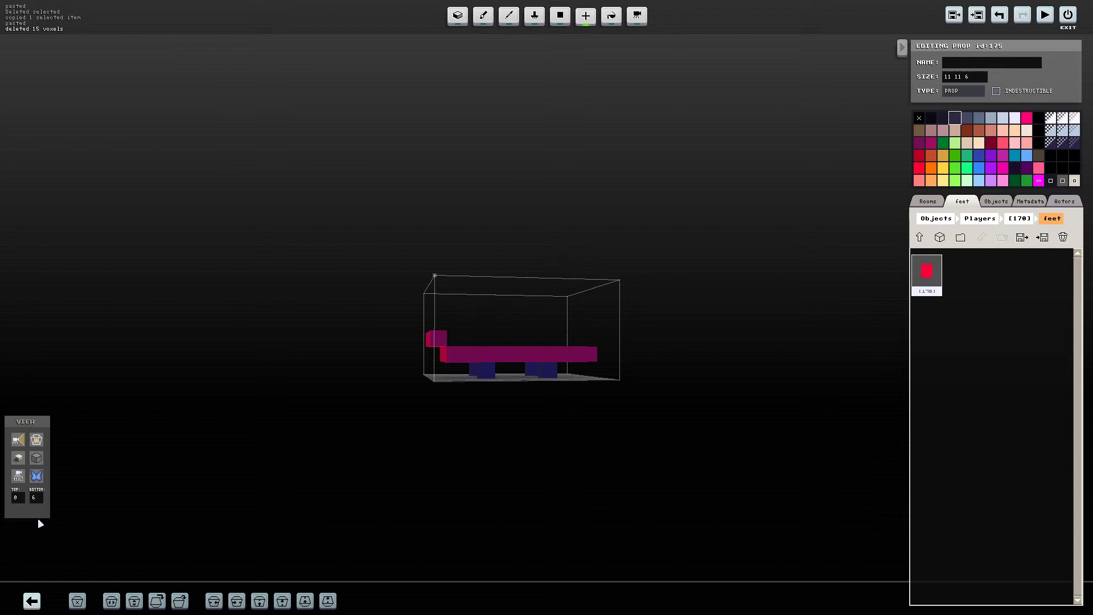
middle_click_drag(558, 342, 408, 381)
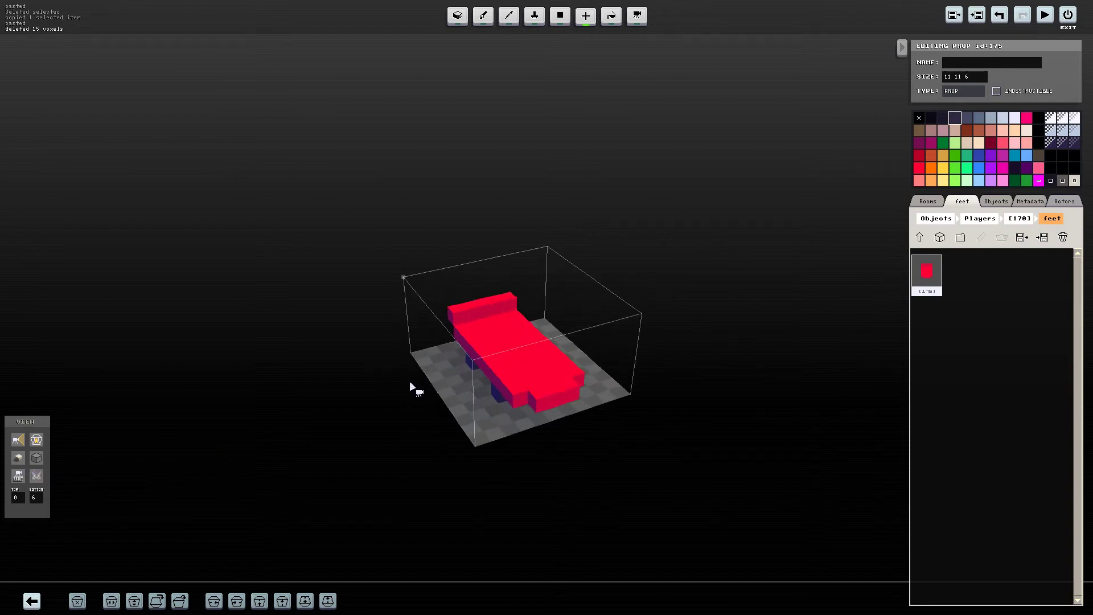
left_click(919, 237)
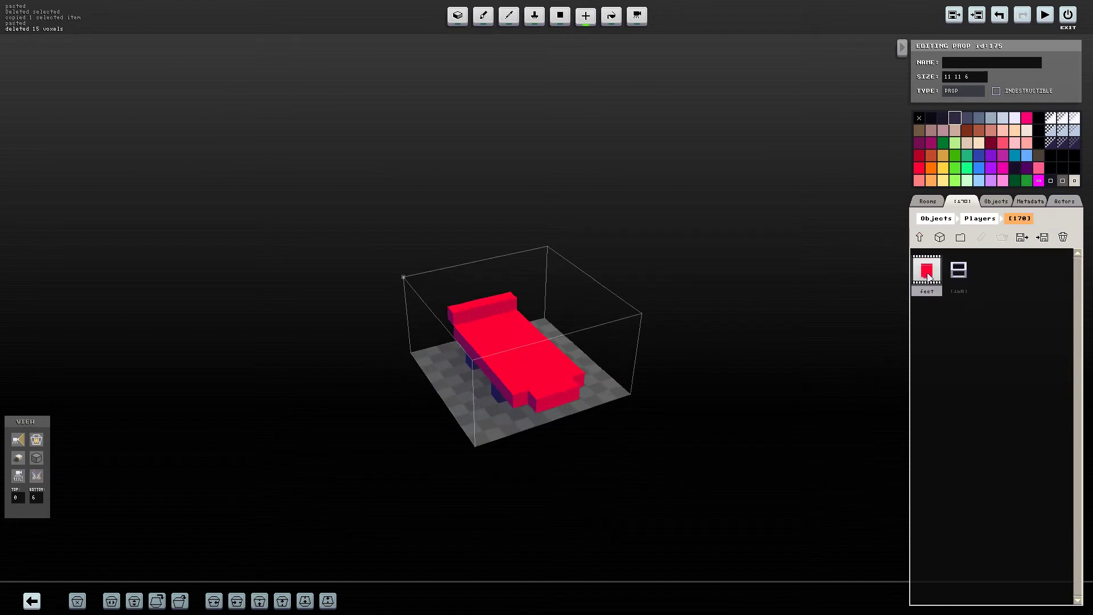
Create a new ANIMATION item [176] and move it inside the [165] inventory item
left_click(959, 282)
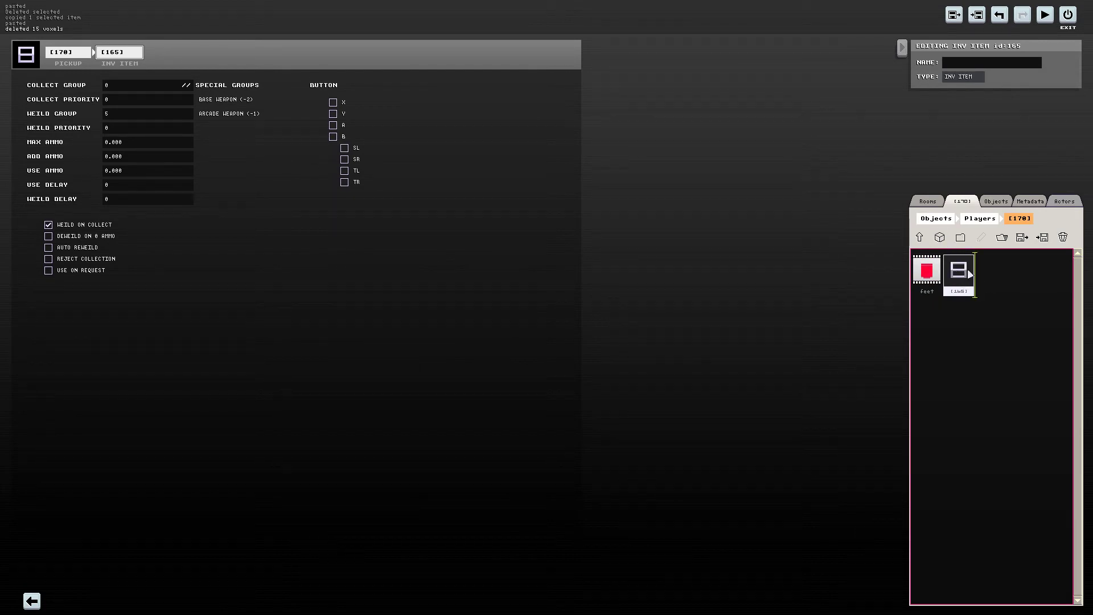
left_click(939, 237)
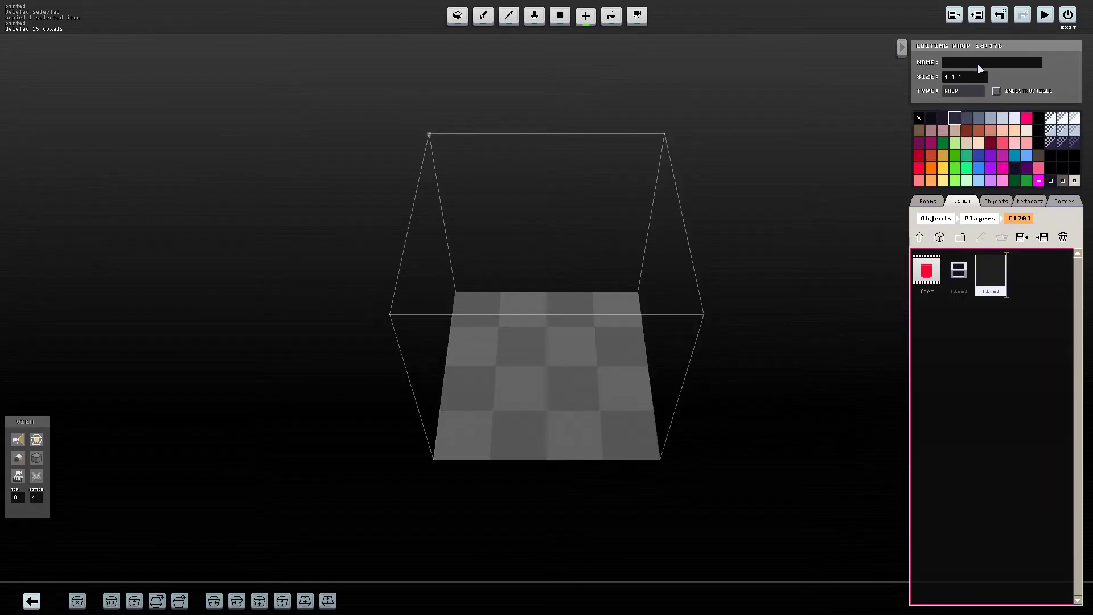
left_click(963, 91)
left_click(974, 210)
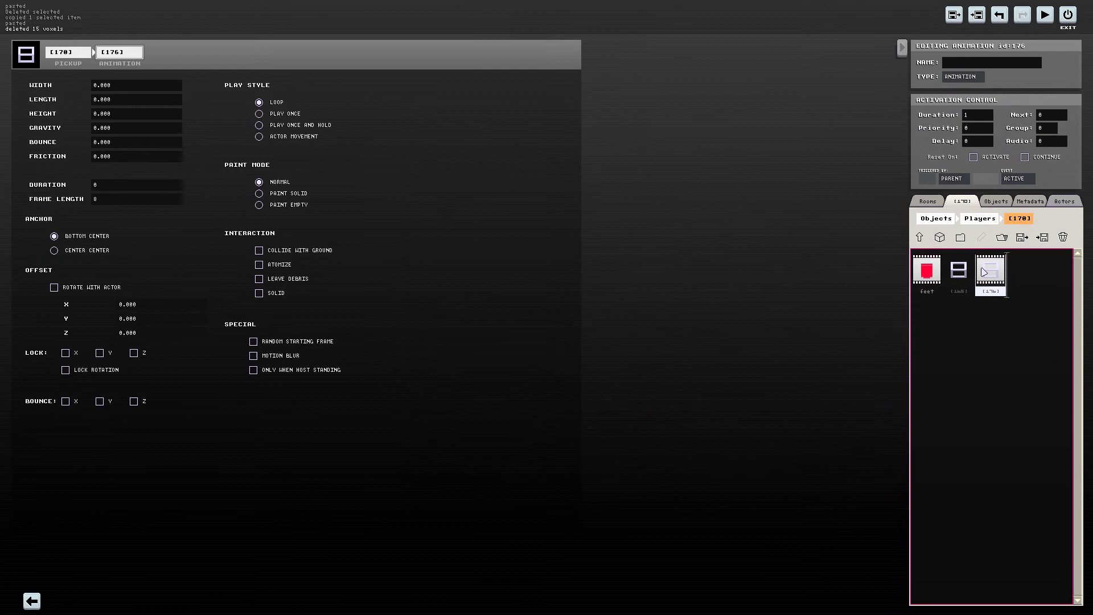
left_click_drag(986, 272, 961, 272)
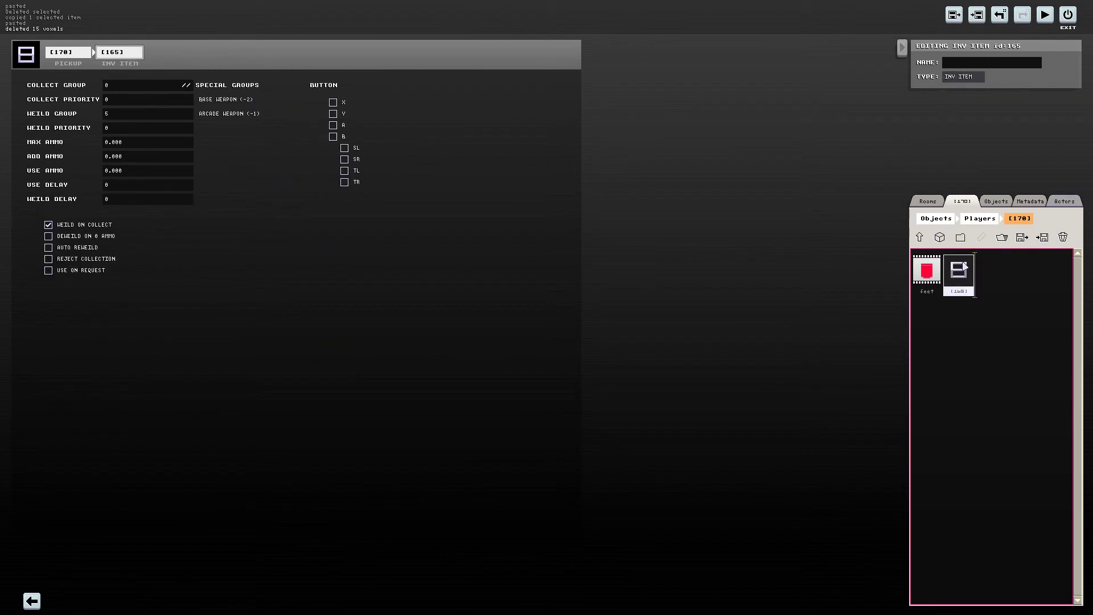
Confirm [176] holds an empty 4 4 4 prop [177], then return to the Players folder
double_click(961, 271)
double_click(926, 272)
left_click(930, 279)
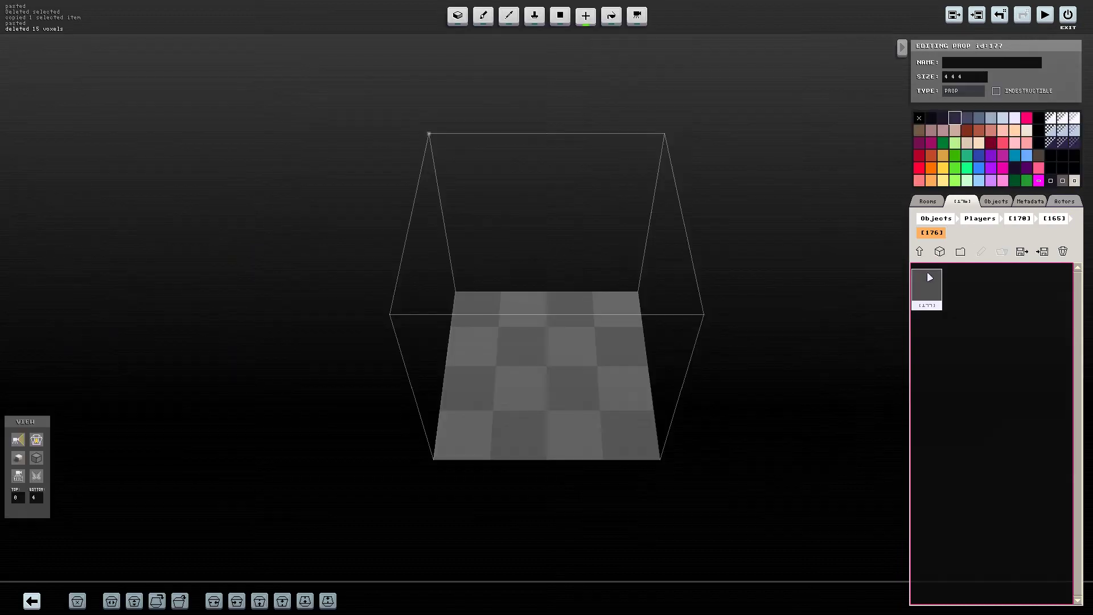
left_click(919, 251)
left_click(918, 238)
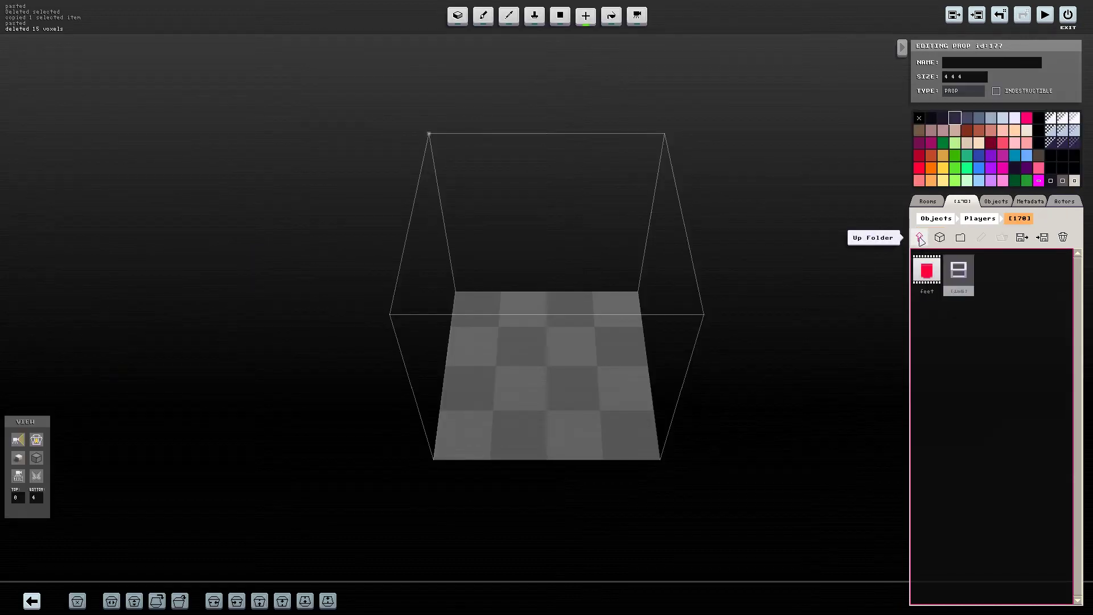
double_click(958, 274)
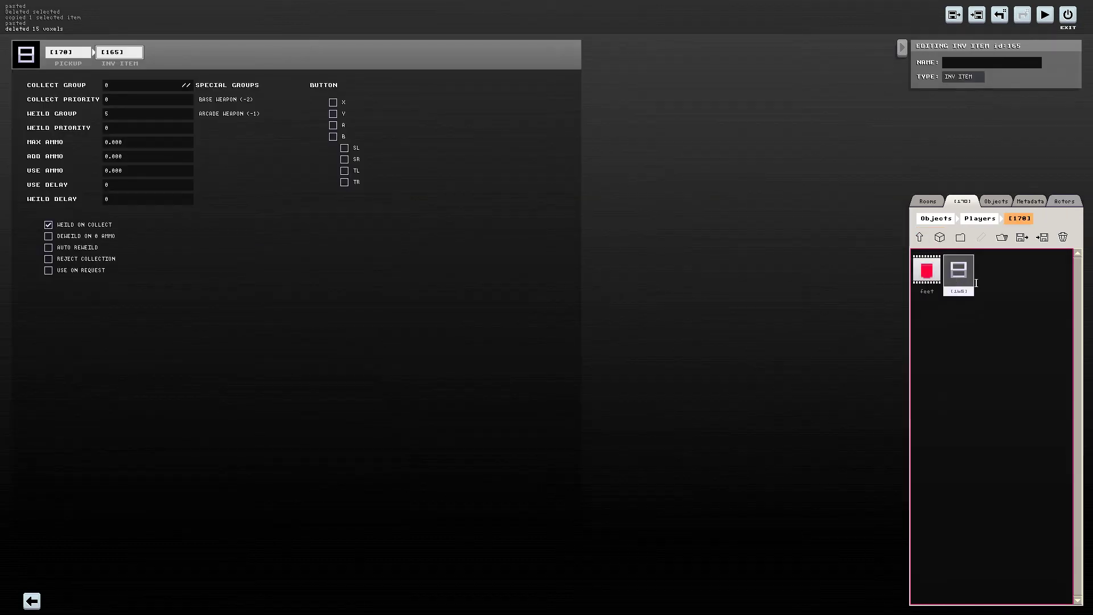
left_click(920, 236)
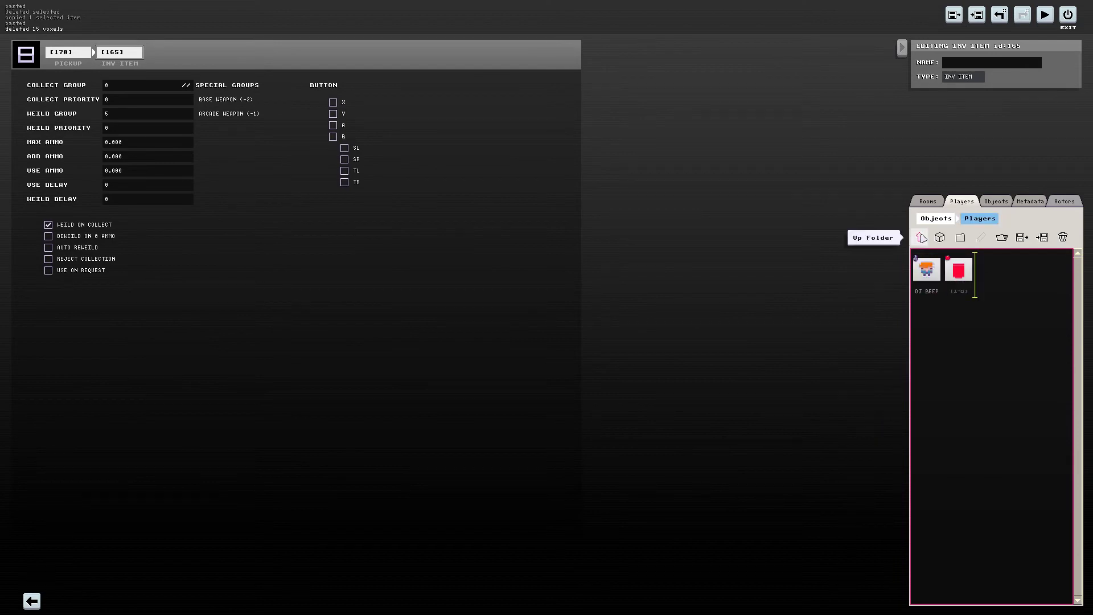
Place the skateboard pickup on the green floor, then open pickup [170]'s object settings
double_click(966, 284)
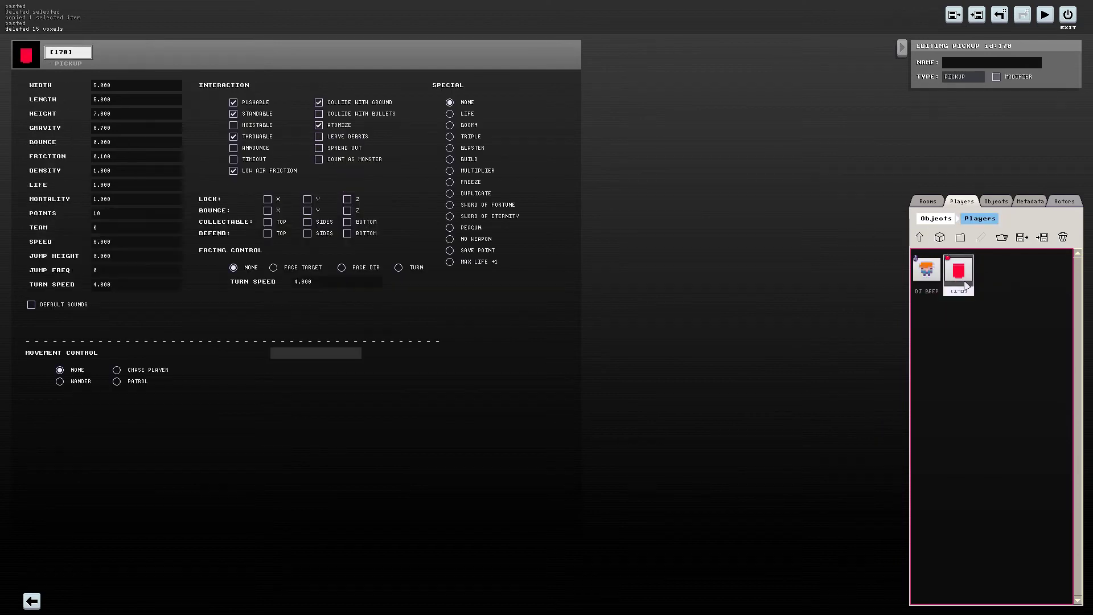
left_click(31, 600)
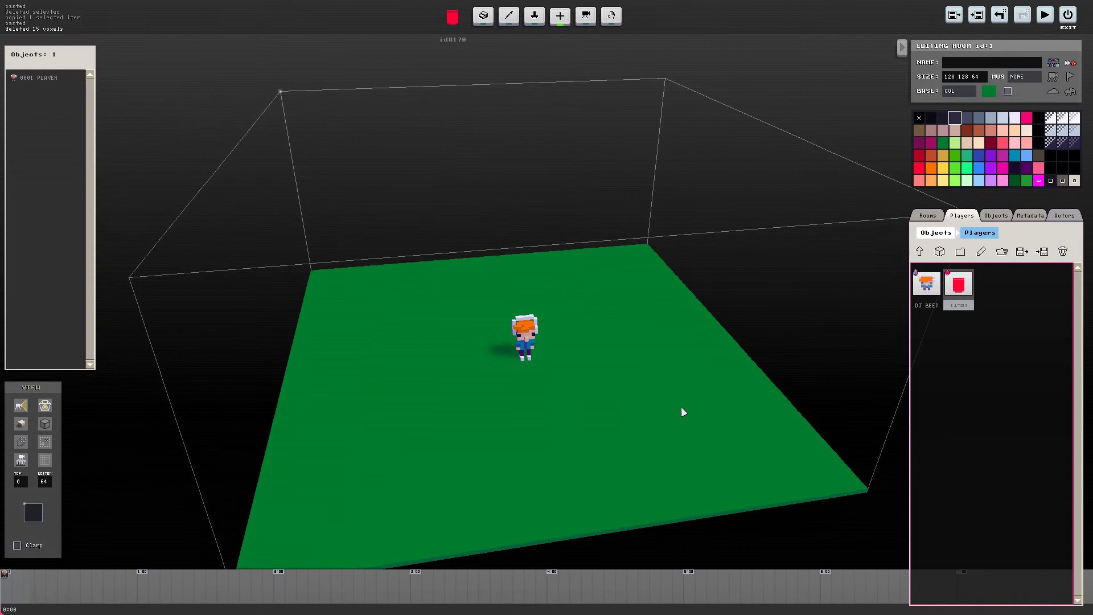
left_click(602, 377)
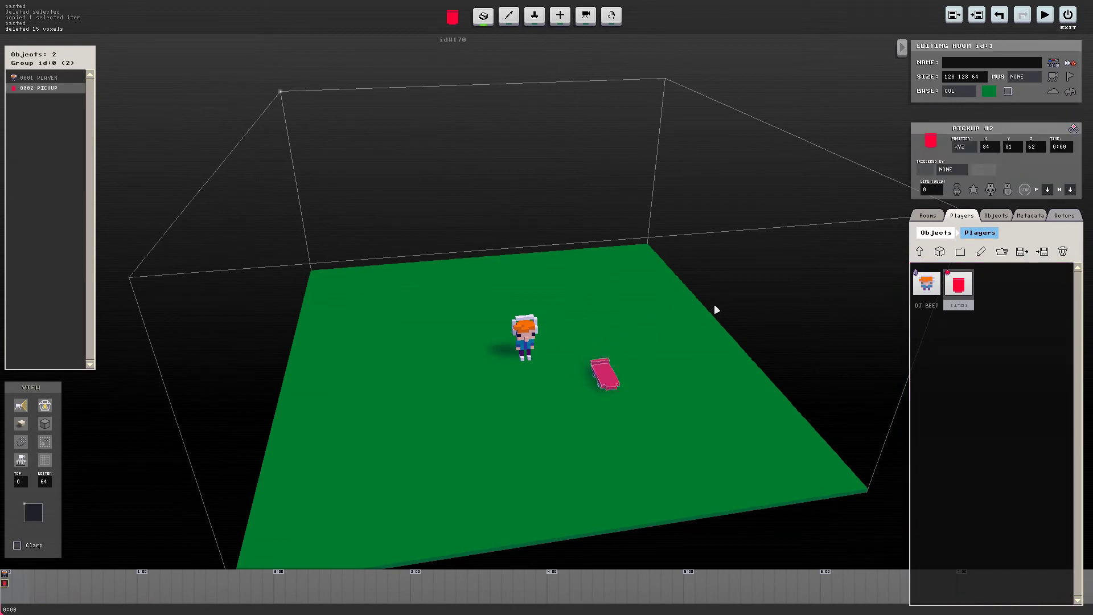
double_click(937, 283)
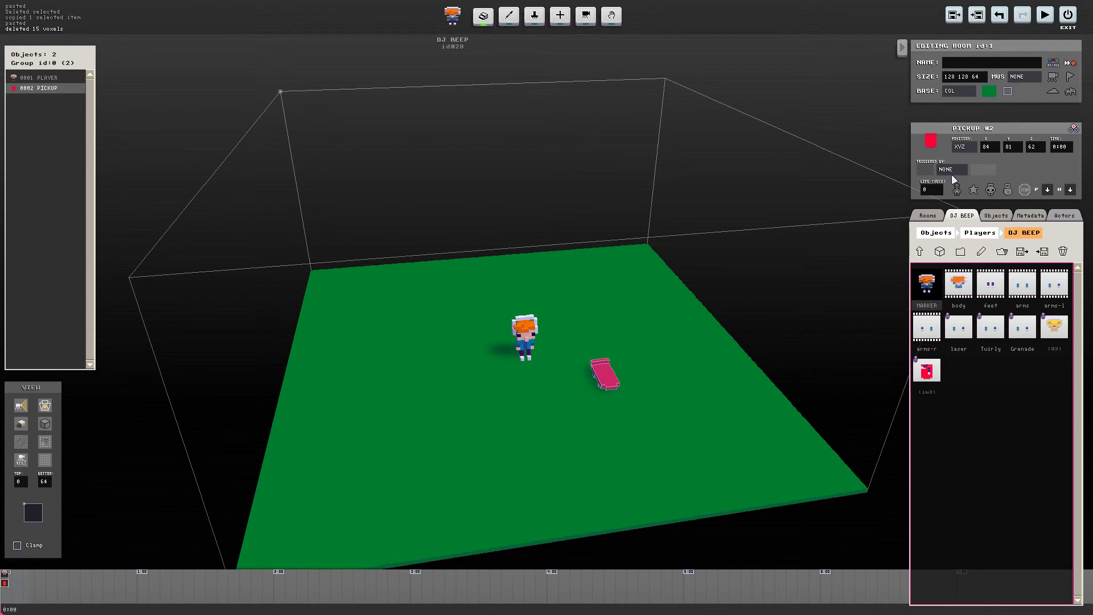
left_click(928, 140)
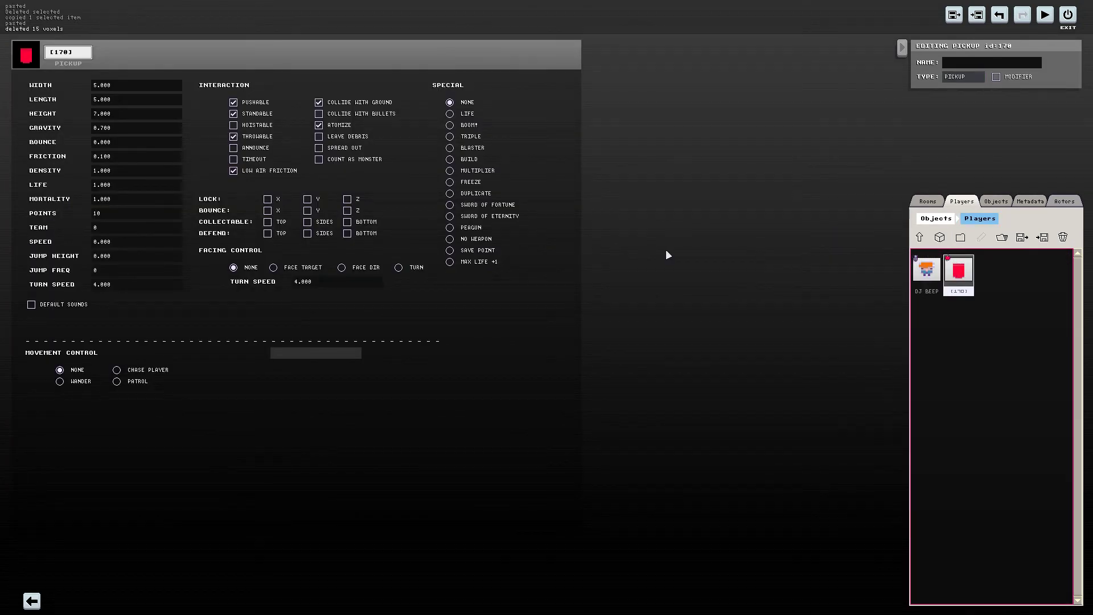
Make the pickup collectable from the top, sides and bottom
left_click(267, 222)
left_click(308, 222)
left_click(348, 223)
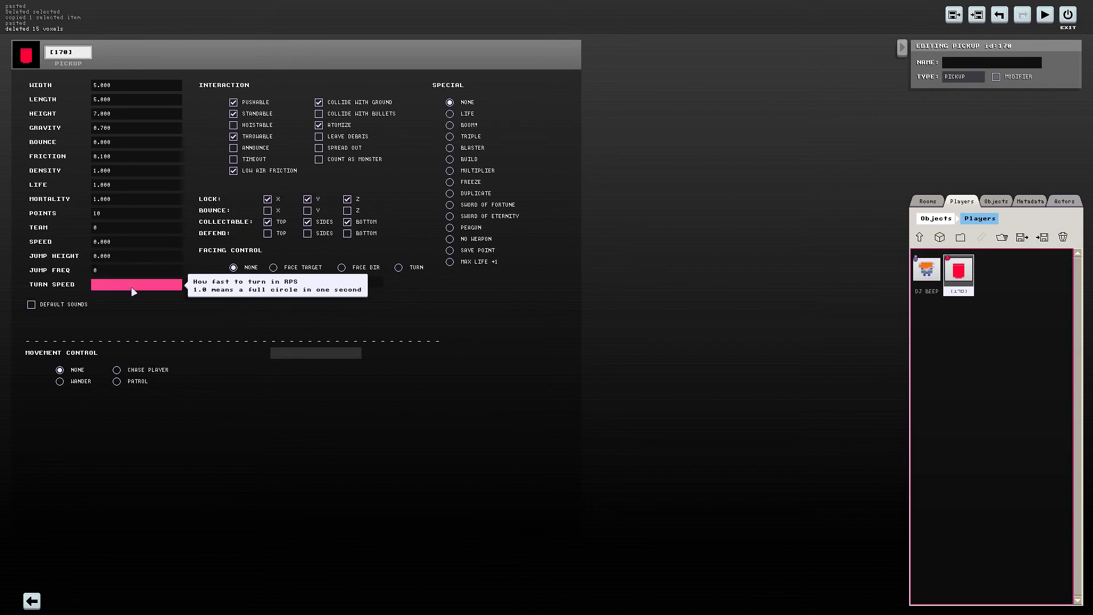
Set the pickup's turn speed and mortality to 0 and its points to 10
left_click(313, 283)
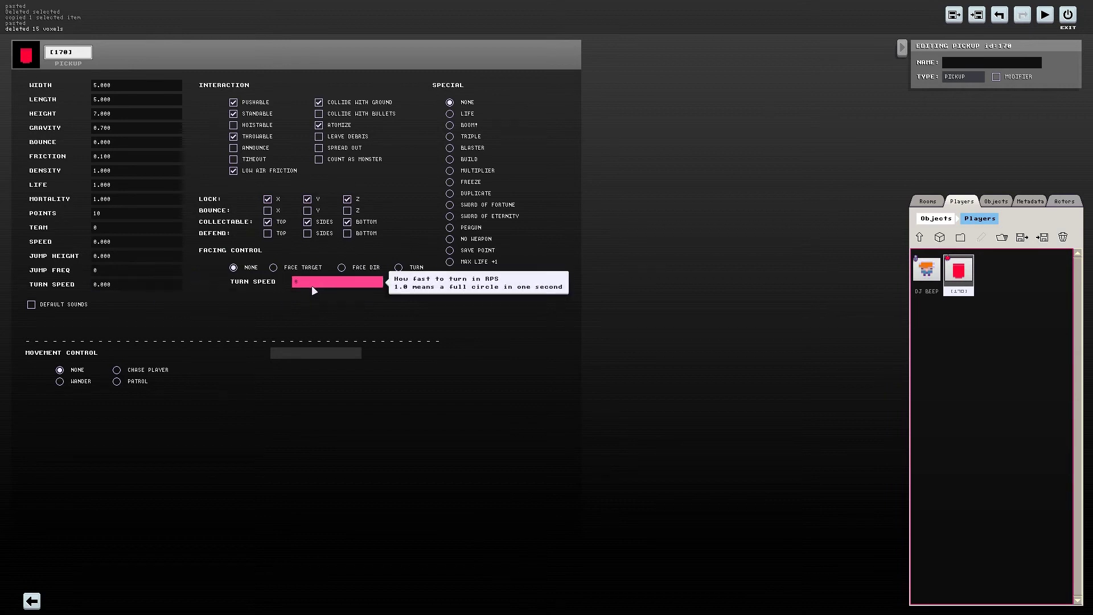
left_click(115, 200)
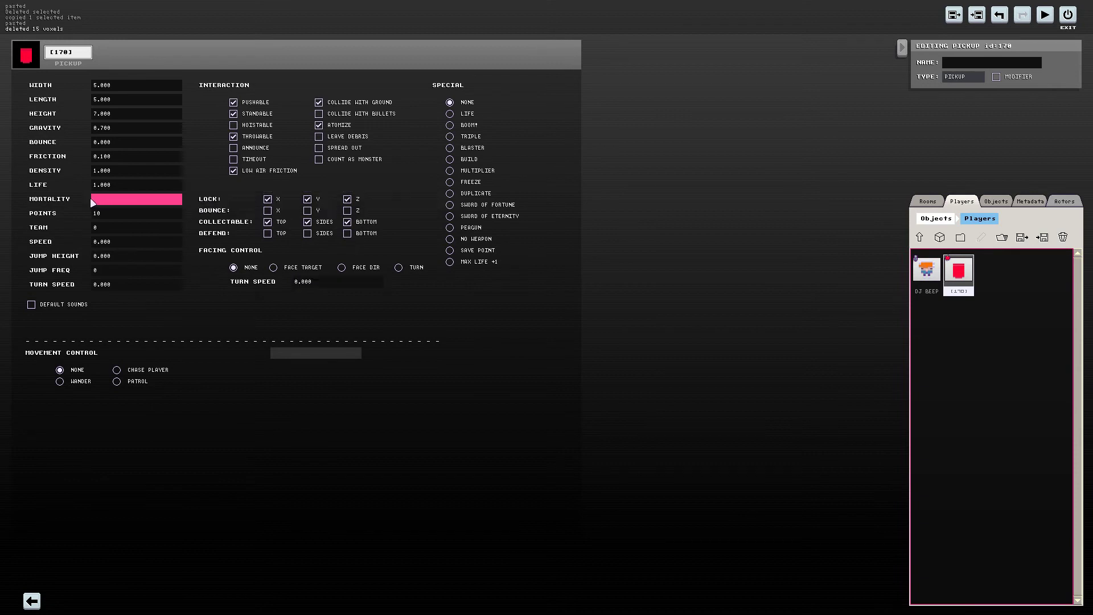
left_click(116, 212)
type("10")
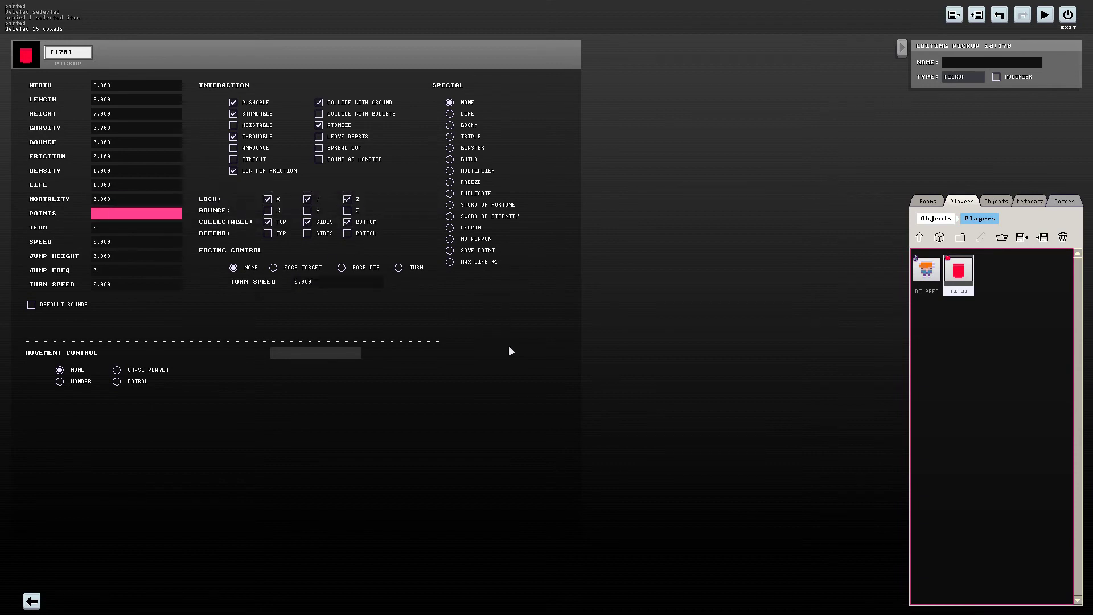
left_click(594, 388)
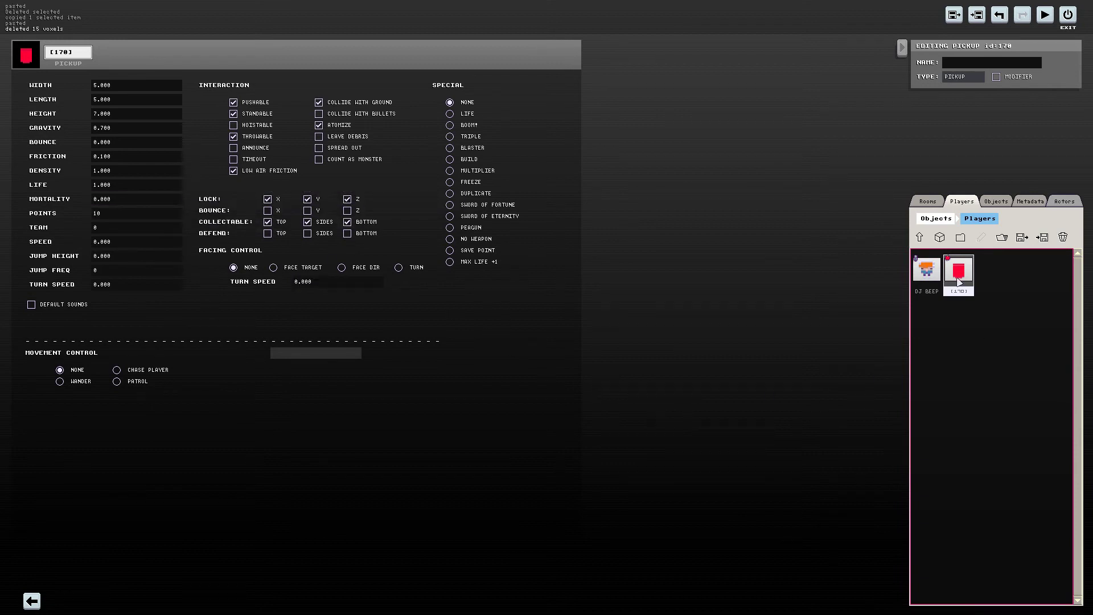
Open DJ BEEP's parts and select the auto-thrust skateboard modifier [163] for editing
double_click(926, 270)
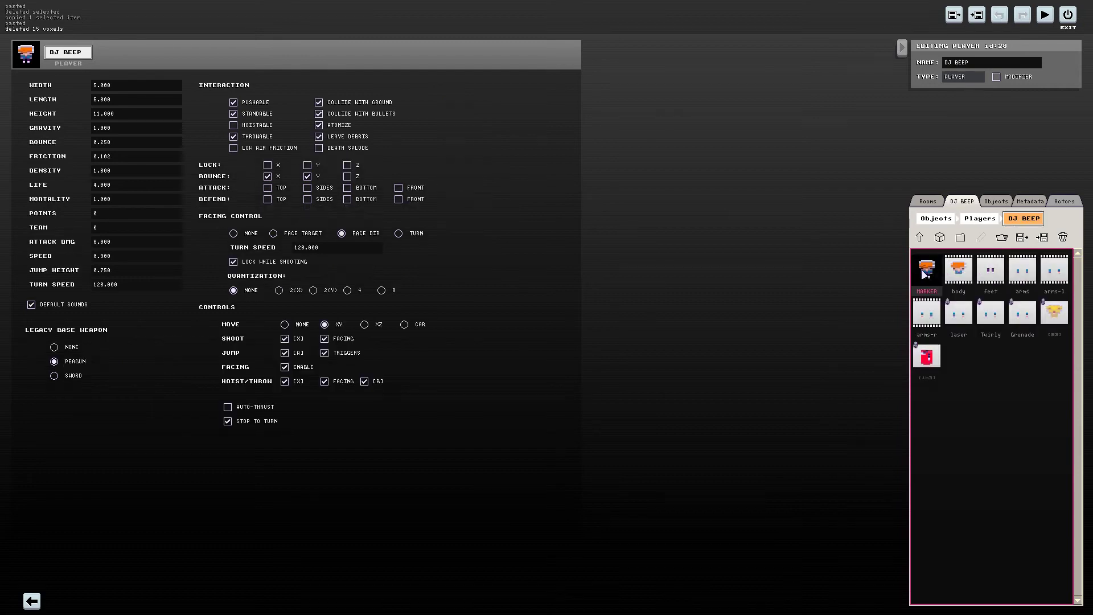
left_click(934, 369)
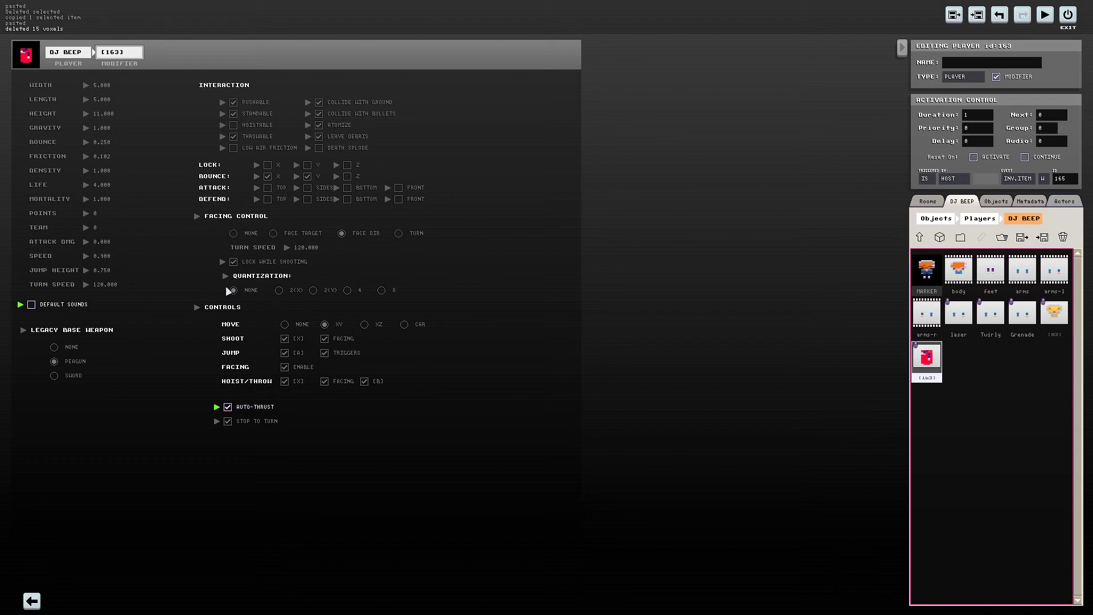
Give modifier [163] attack damage 12, speed 2, and attacks from the sides
left_click(109, 243)
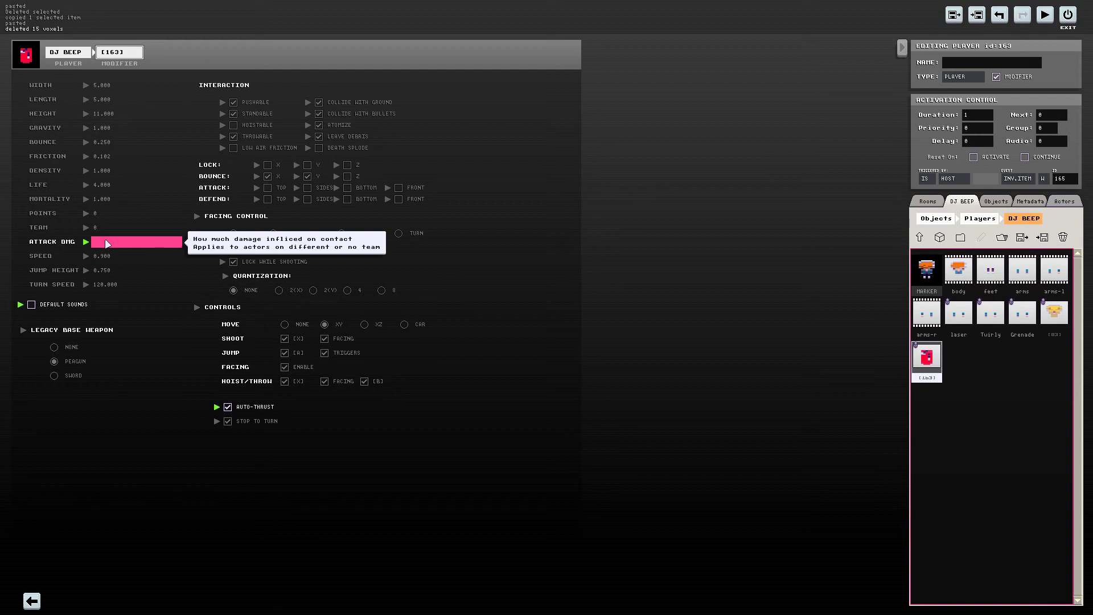
type("12")
key("Return")
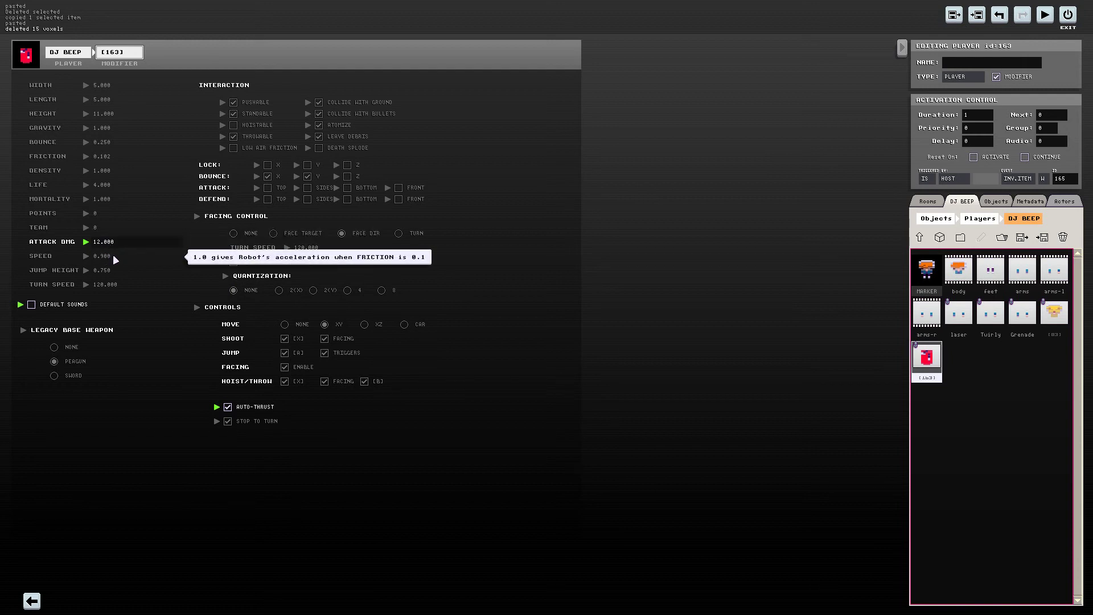
left_click(121, 255)
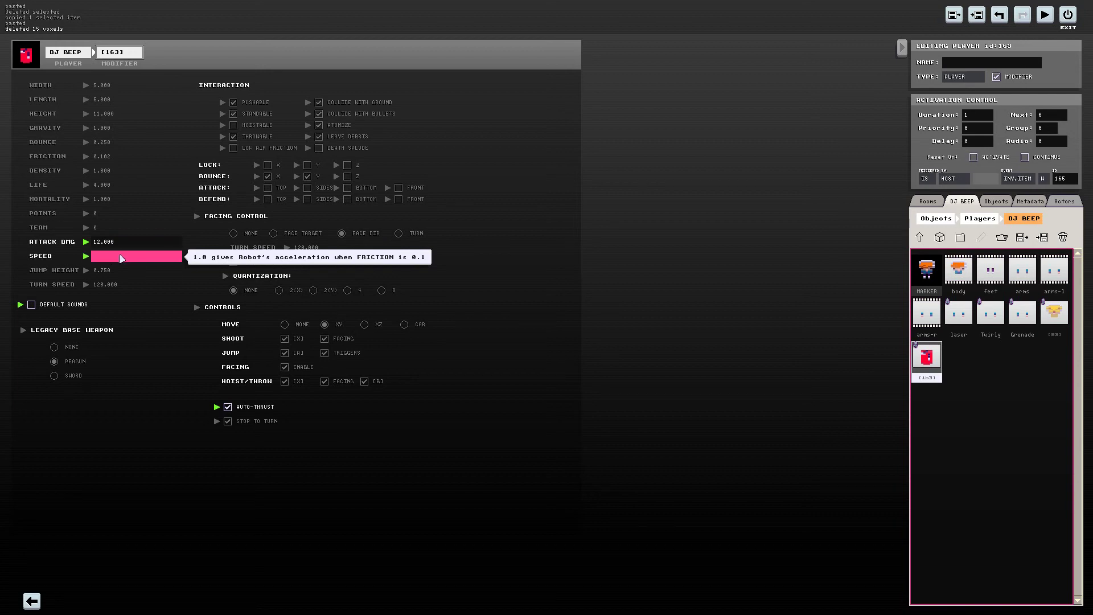
type("2")
key("Return")
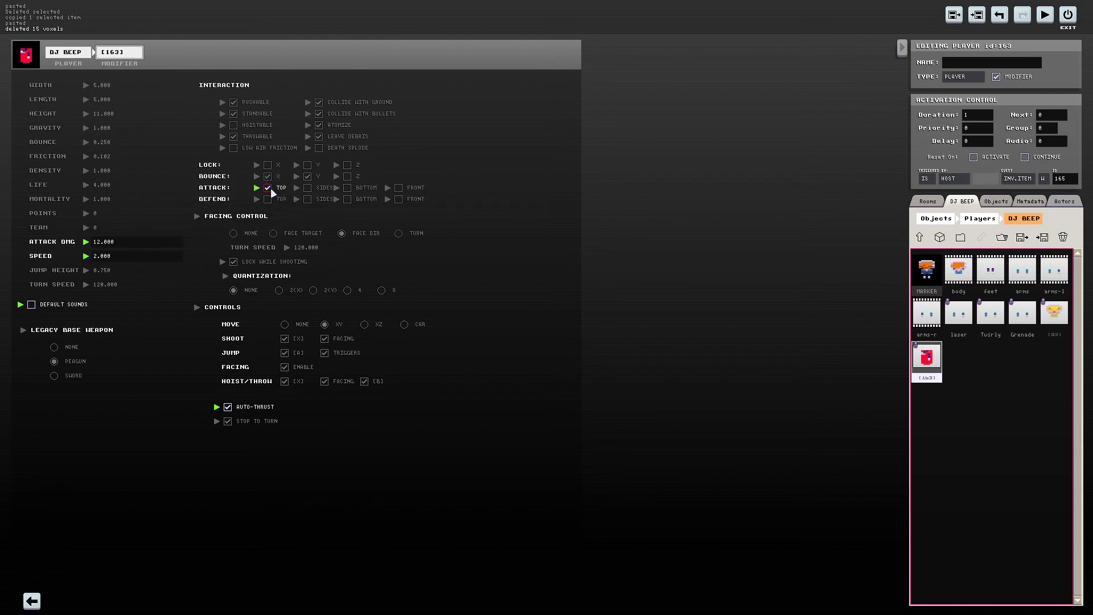
left_click(308, 188)
left_click(31, 600)
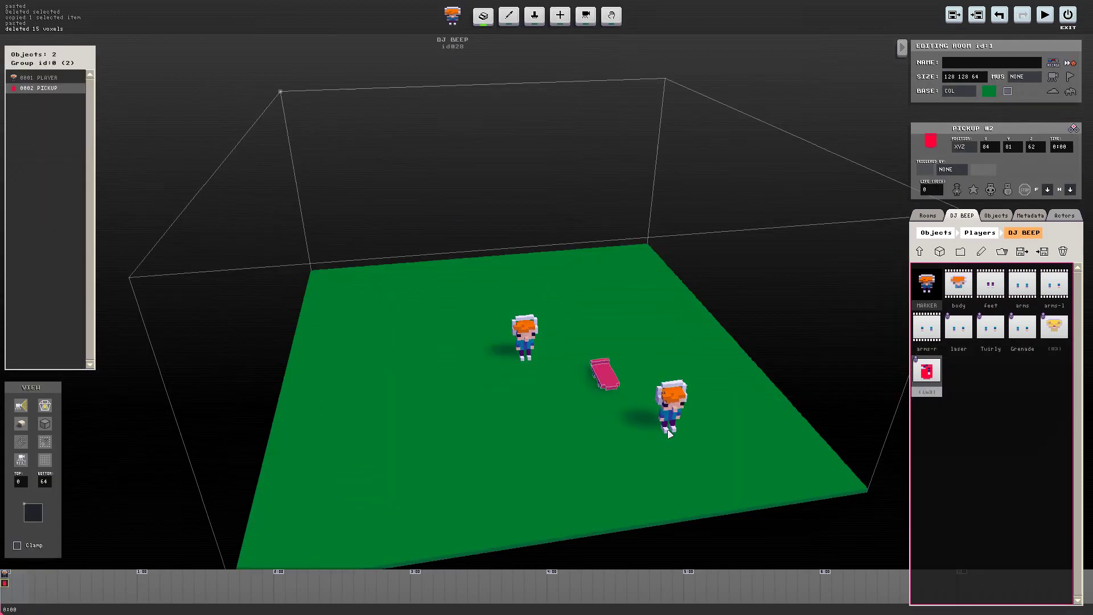
left_click(1045, 15)
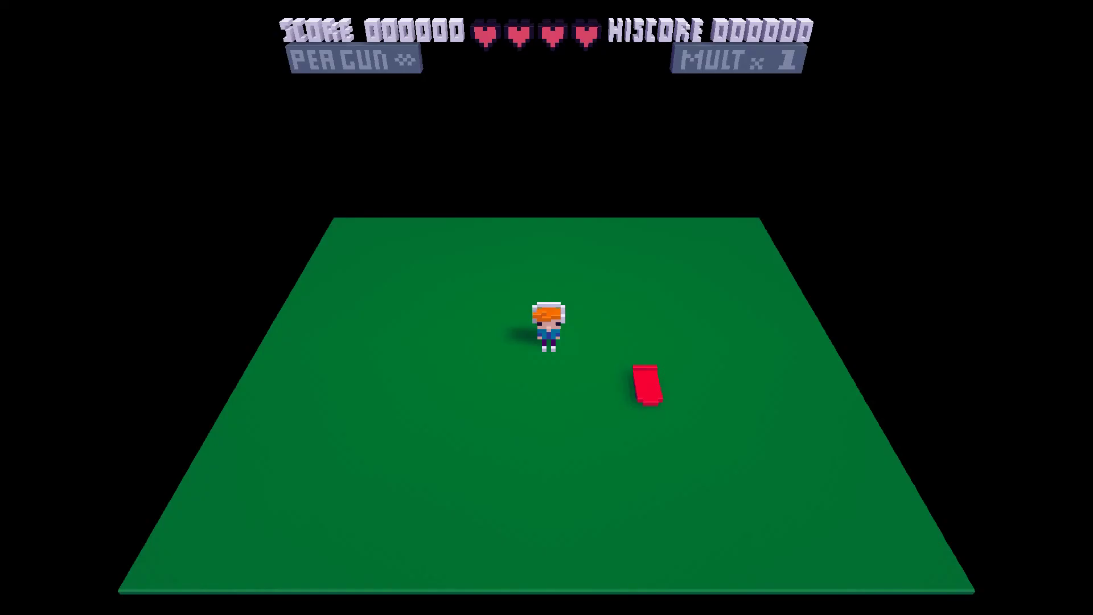
key("Left")
key("Down")
key("Right")
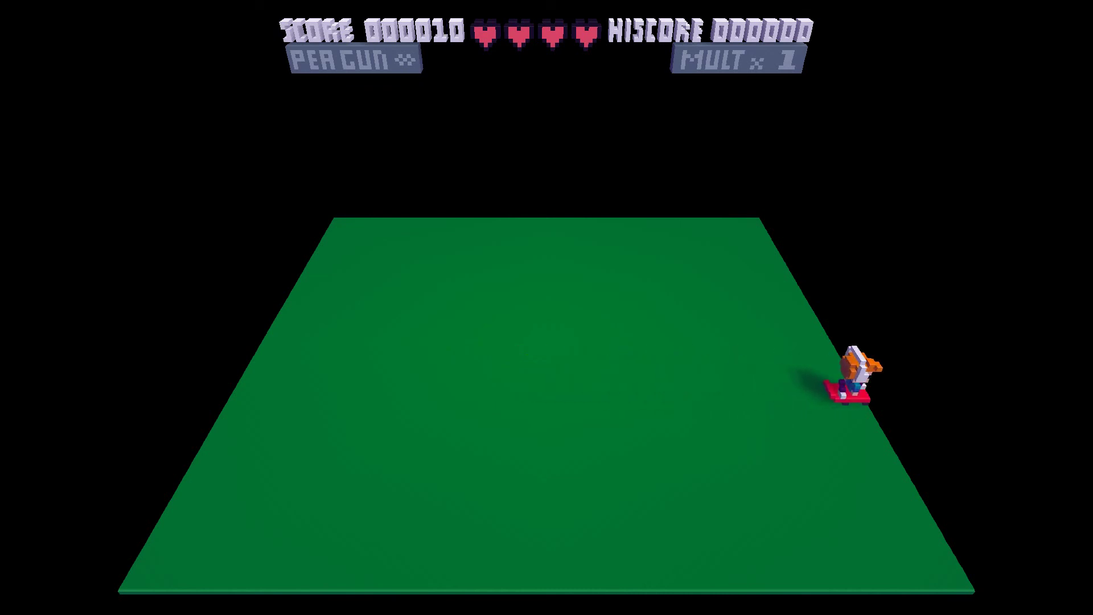
key("Left")
key("Up")
key("Right")
key("Down")
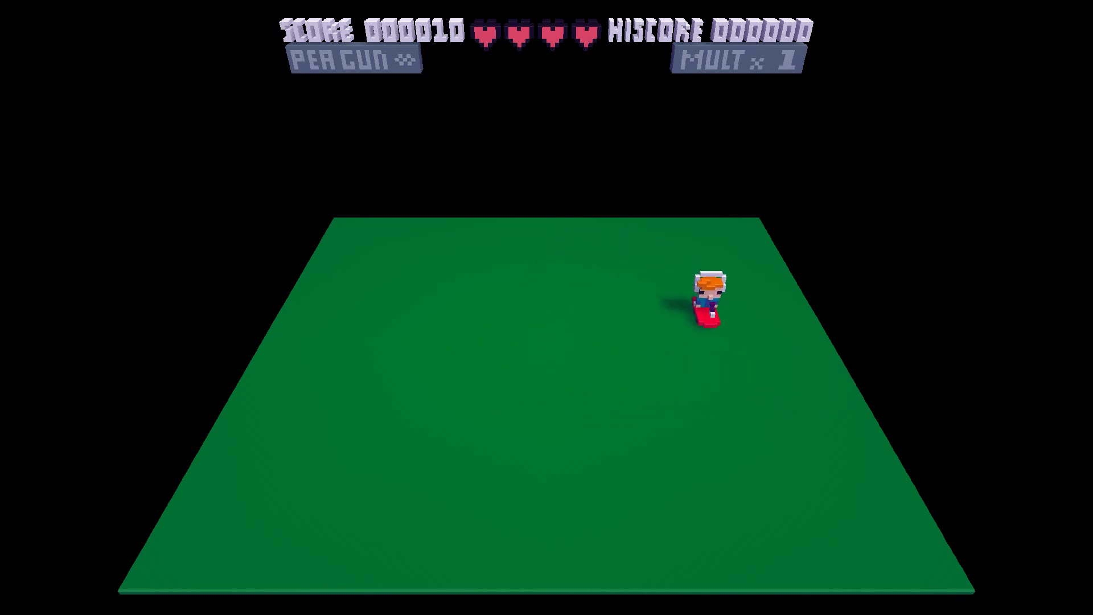
key("Left")
key("Up")
key("Right")
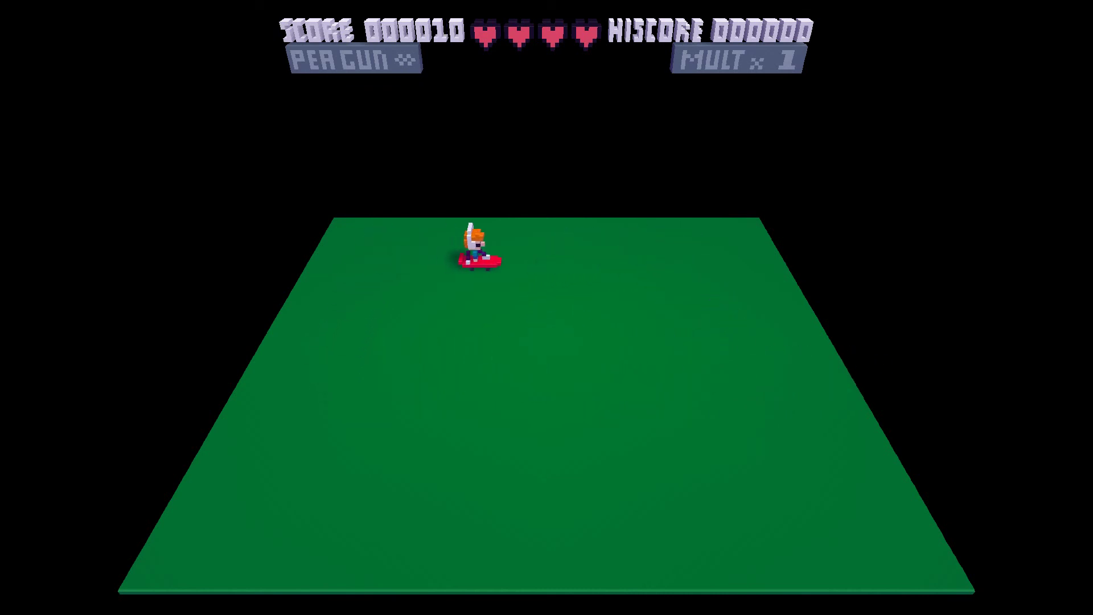
key("Down")
key("Escape")
key("Down")
key("Down")
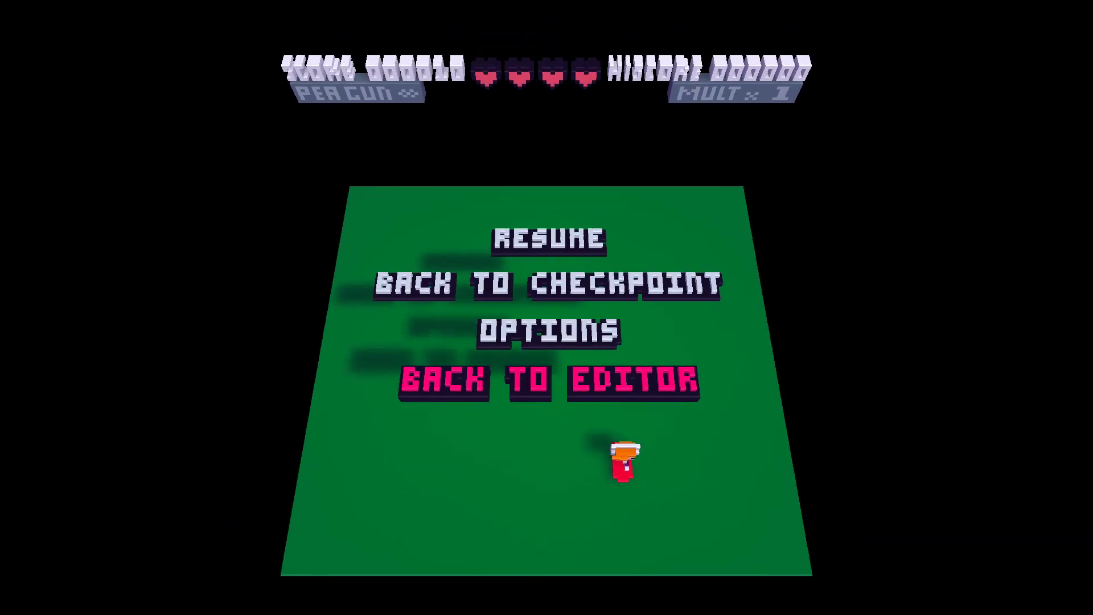
key("Return")
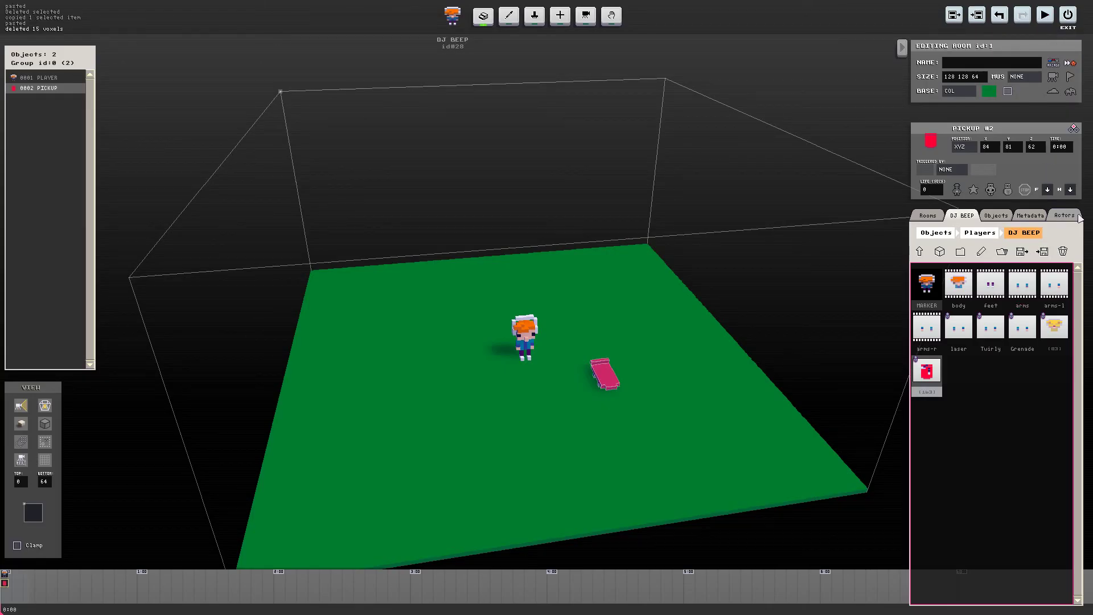
Place two orange Grunt enemies on the room floor
left_click(1074, 220)
left_click(1054, 288)
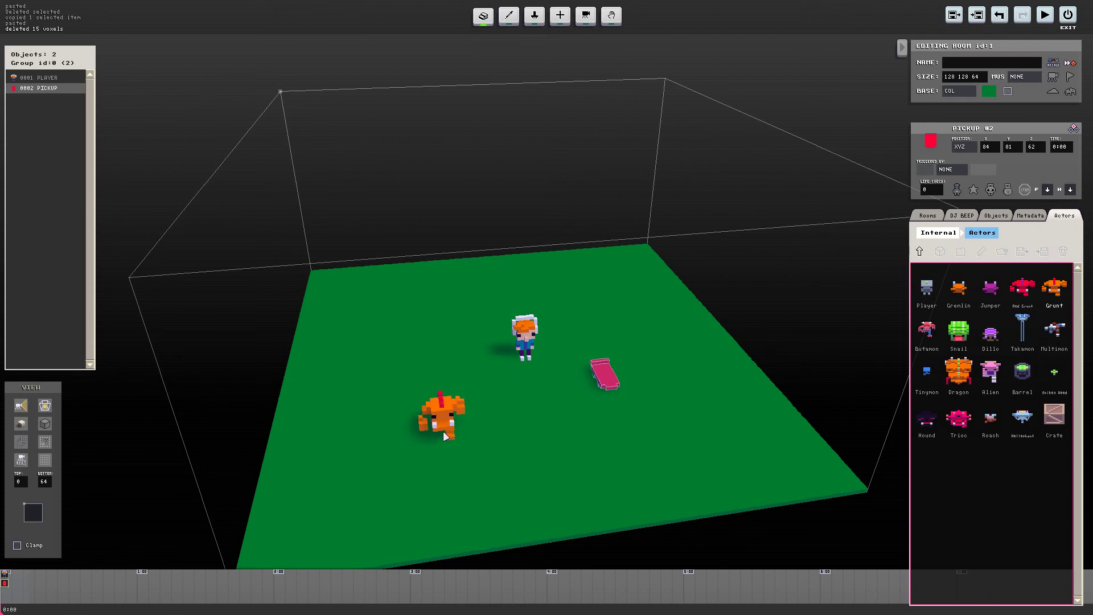
left_click(400, 441)
left_click(377, 363)
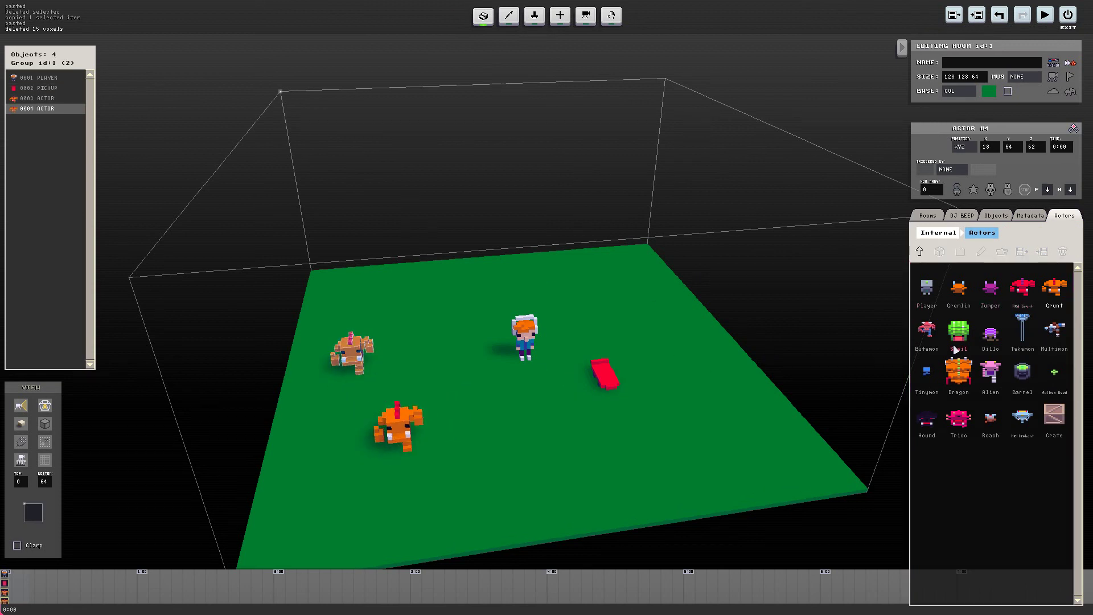
Place six blue Tinymon enemies toward the lower right of the floor
left_click(935, 371)
left_click(659, 424)
left_click(642, 466)
left_click_drag(640, 465, 594, 475)
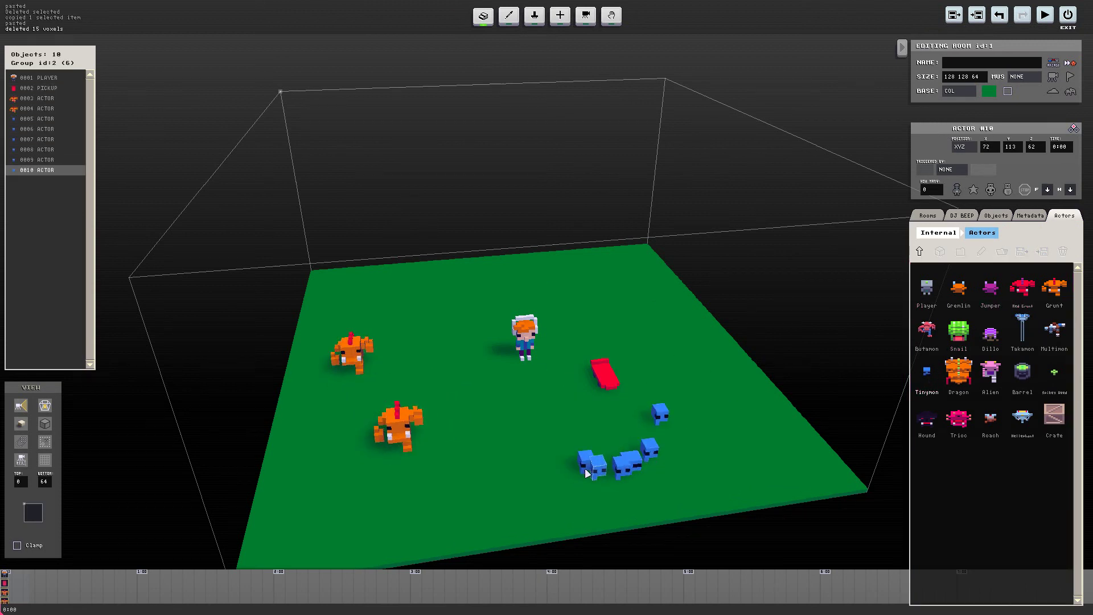
Play-test the room, riding DJ BEEP's skateboard into the enemies, then pause the game
left_click(1045, 17)
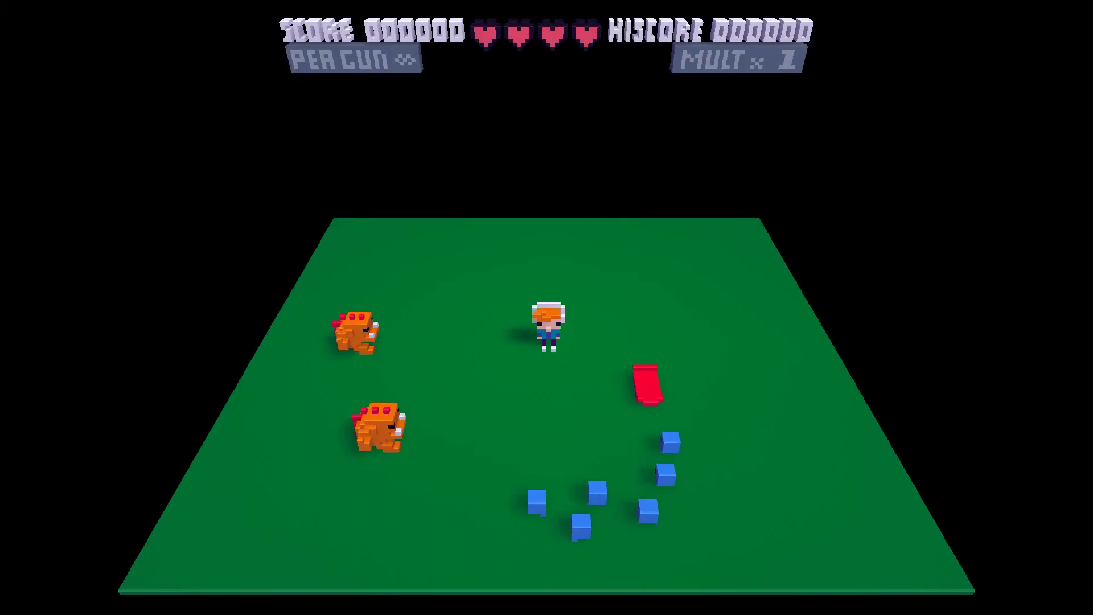
key("Down")
key("Right")
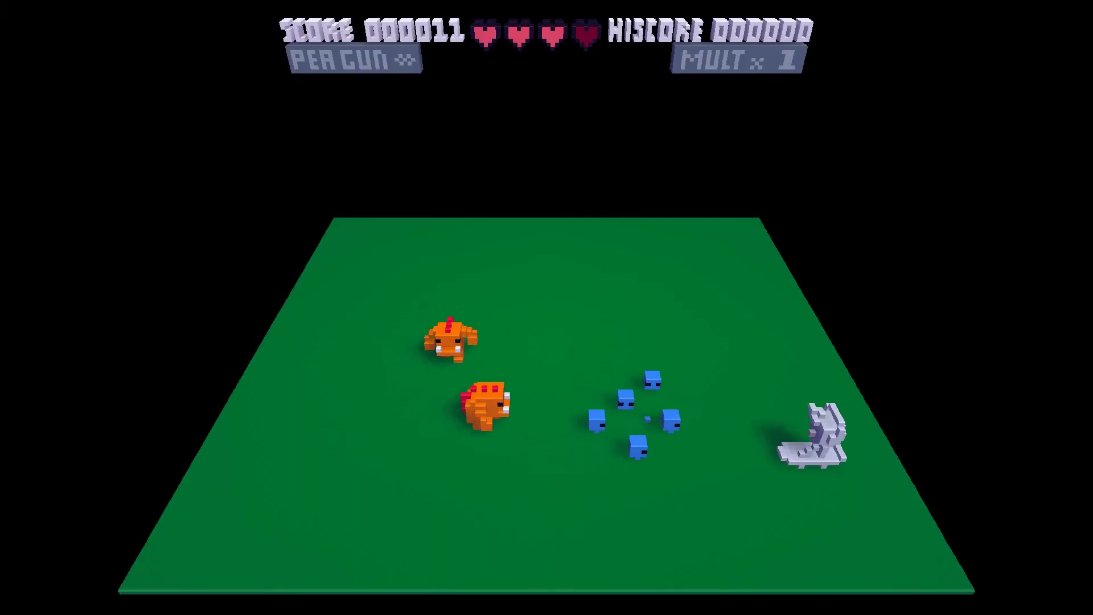
key("Left")
key("Up")
key("Left")
key("Down")
key("Right")
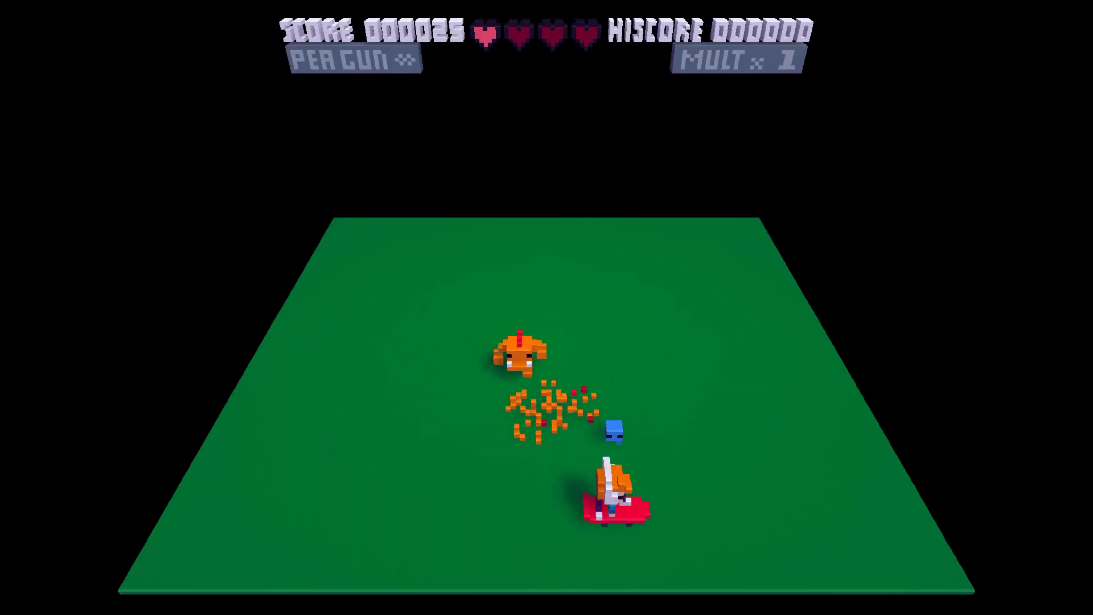
key("Up")
key("Left")
key("Up")
key("Right")
key("Down")
key("Left")
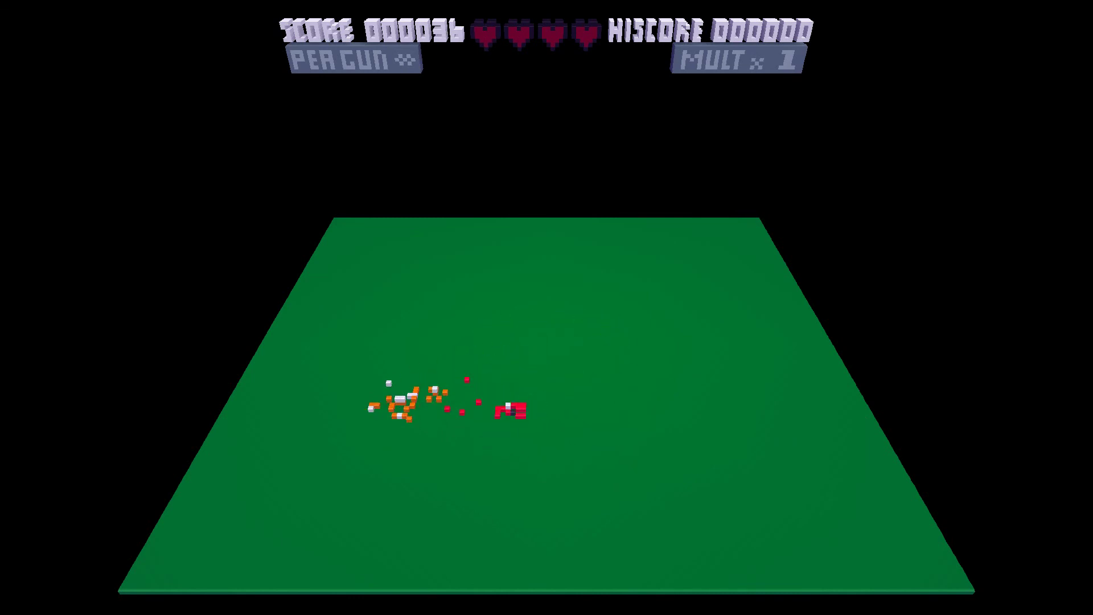
key("Escape")
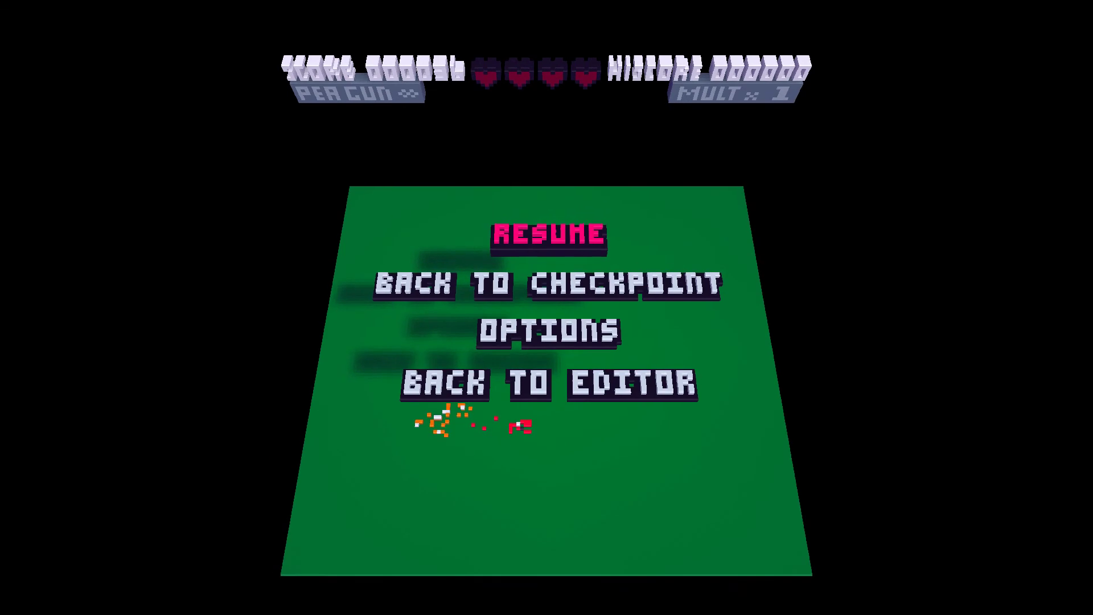